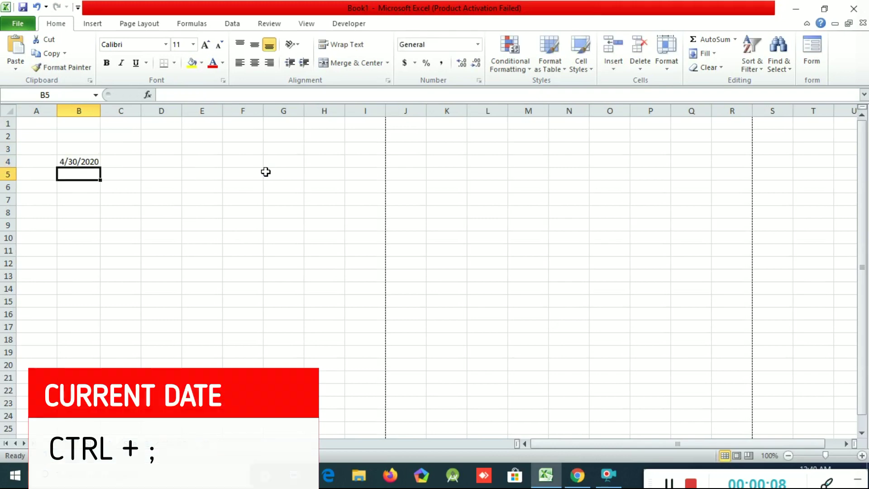
Step: Insert the current date as a fixed value in cell E4
click(130, 174)
click(200, 166)
key(ctrl+semicolon)
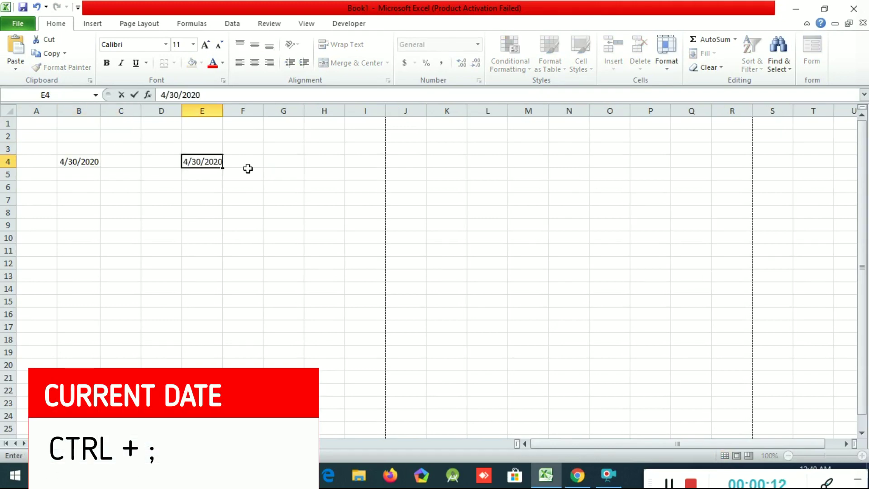
key(Return)
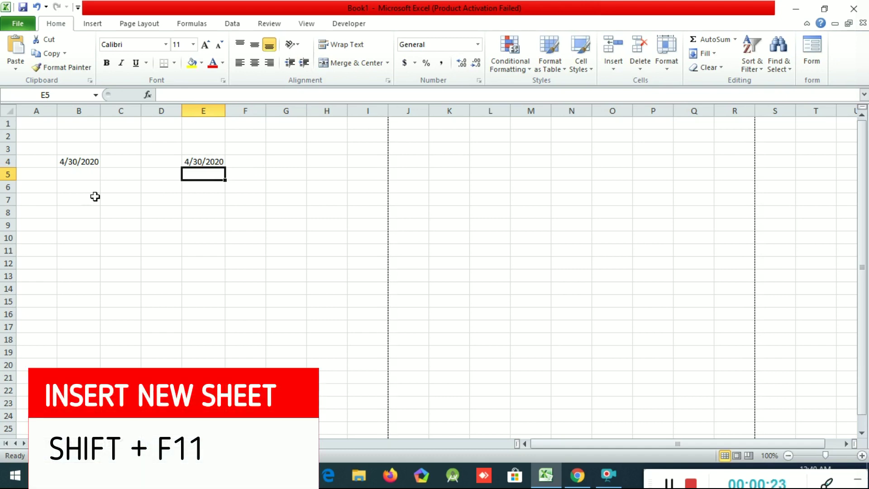
Step: Insert two new worksheets, return to Sheet1 and insert one more worksheet directly before it
key(shift+F11)
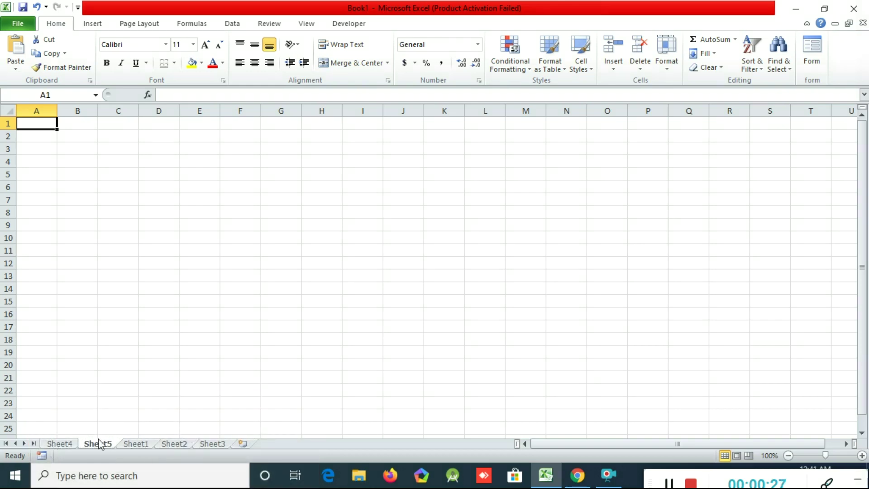
key(shift+F11)
click(180, 445)
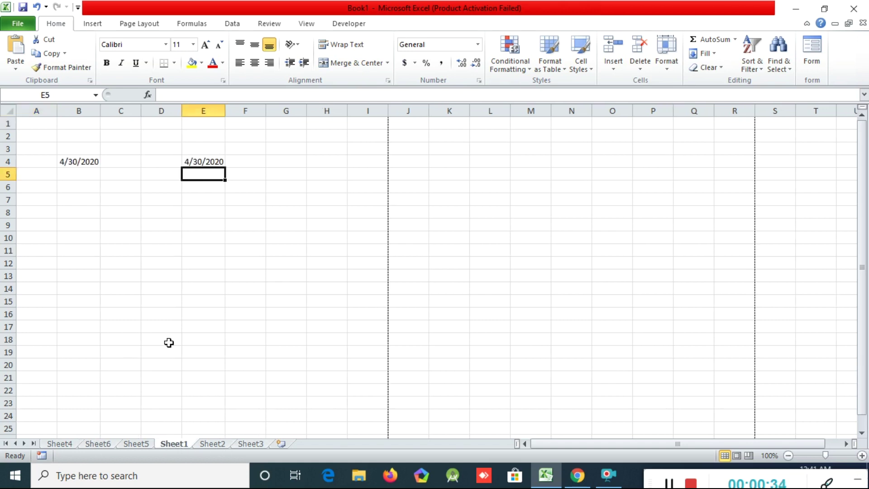
key(shift+F11)
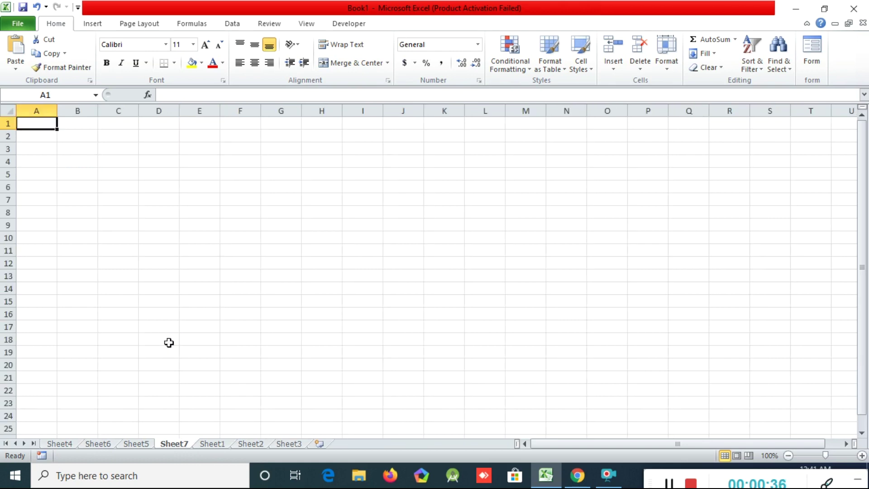
Step: On the new sheet, enter asdf in C4, asd in C7, asdf in E6, sdf in G5 and asdf in D8
click(111, 166)
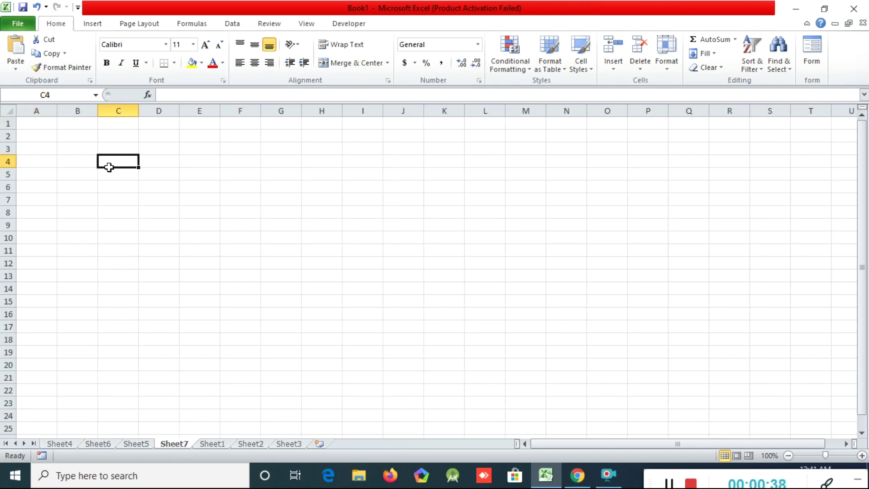
text(asdf)
click(134, 201)
text(asd)
click(202, 188)
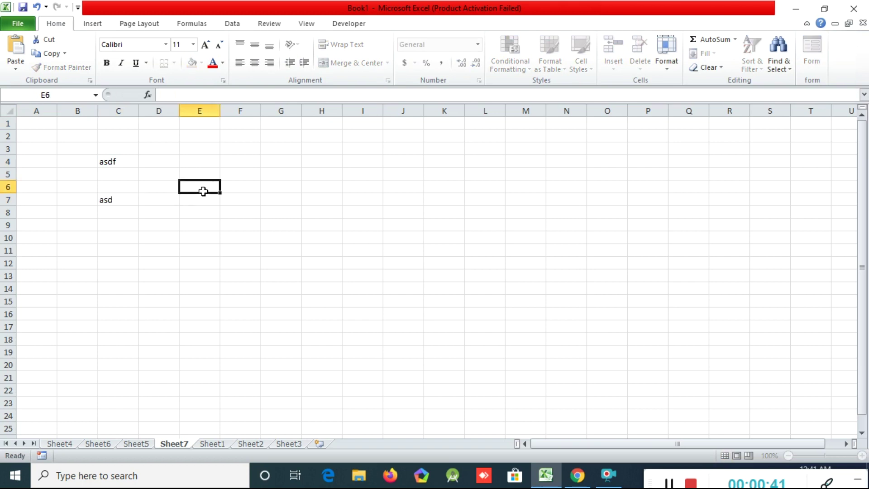
text(asdf)
click(265, 178)
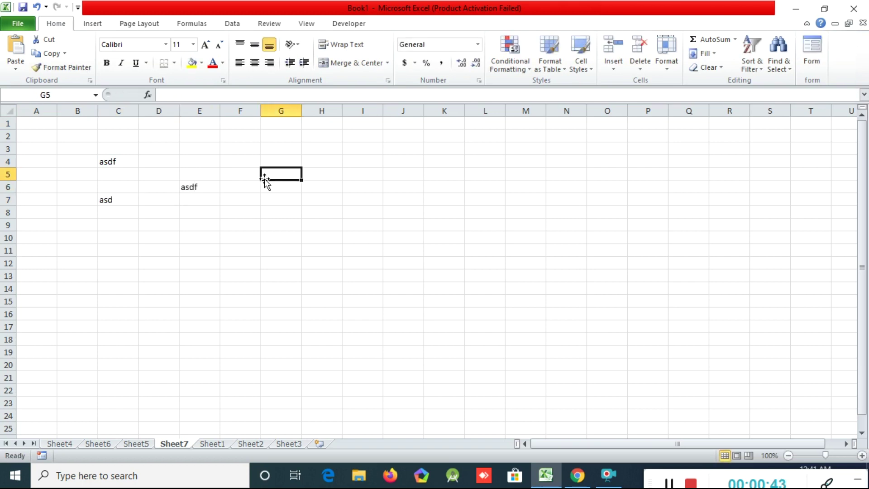
text(sdf)
click(249, 201)
click(152, 213)
text(asdf)
click(239, 229)
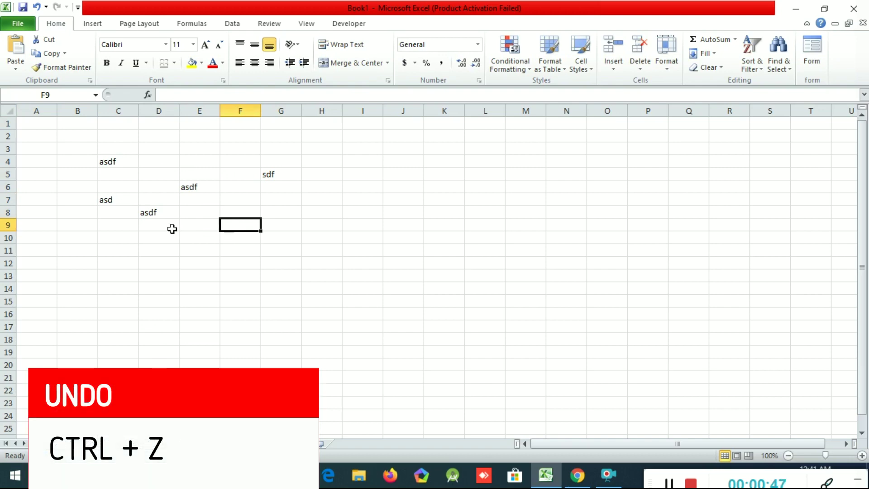
Step: Undo the last five cell entries, back to the one in C4
key(ctrl+z)
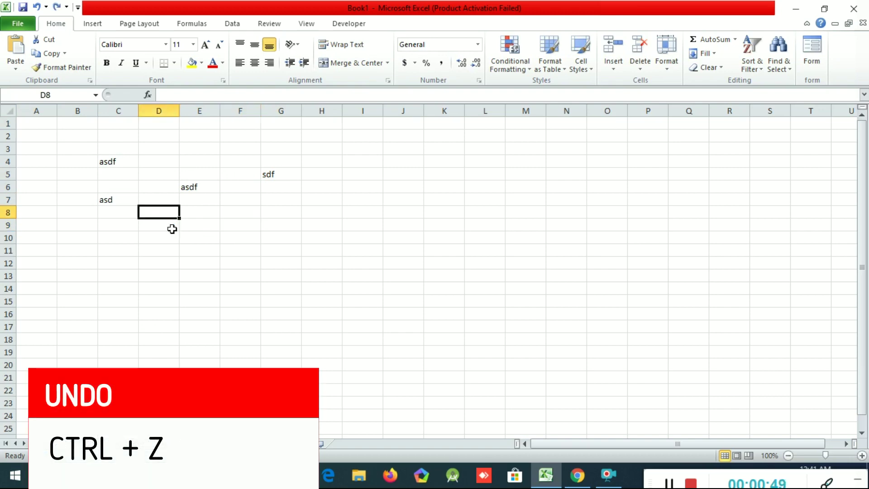
key(ctrl+z)
key(ctrl+z)
key(ctrl+z)
key(ctrl+z)
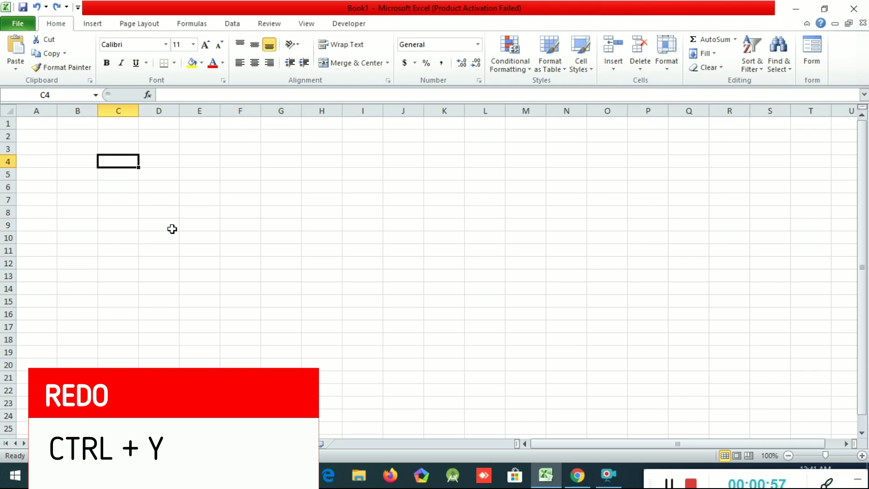
Step: Redo the five undone text entries in C4, C7, E6, G5 and D8
key(ctrl+y)
key(ctrl+y)
key(ctrl+y)
key(ctrl+y)
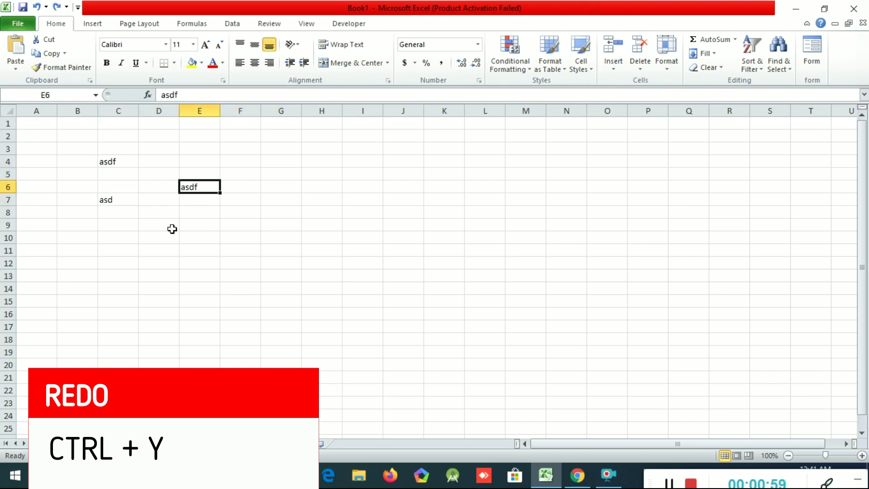
key(ctrl+y)
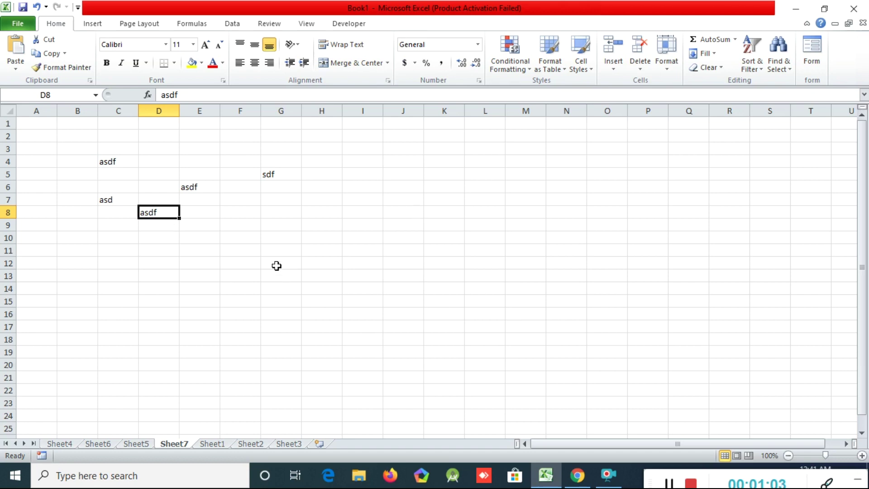
Step: Jump from A2 to the end of row 2 and back, up to A1, and move one cell left from B9
click(51, 135)
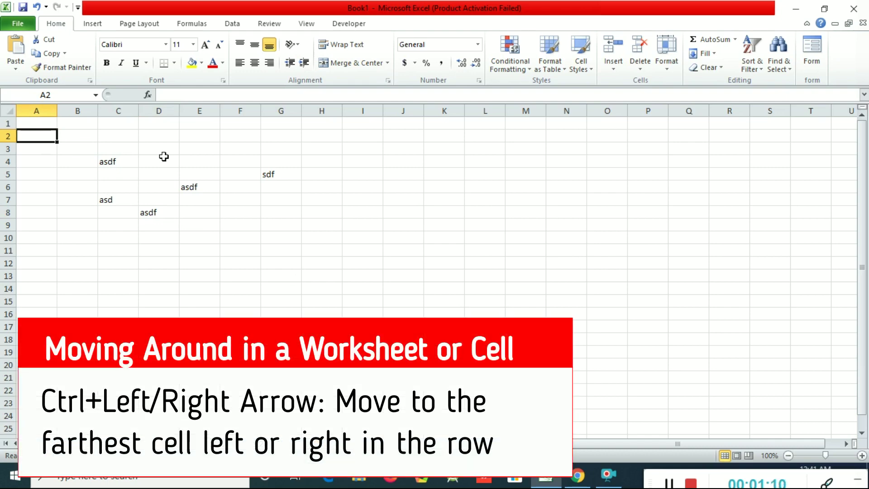
key(ctrl+Right)
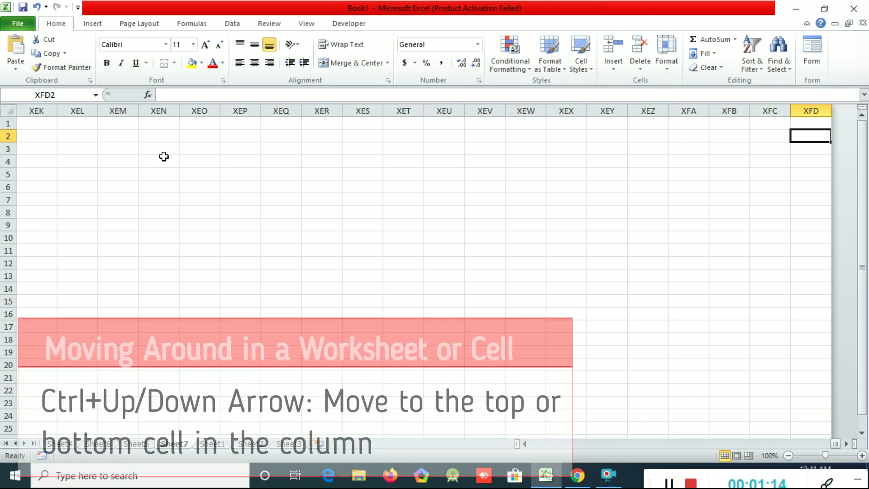
key(ctrl+Left)
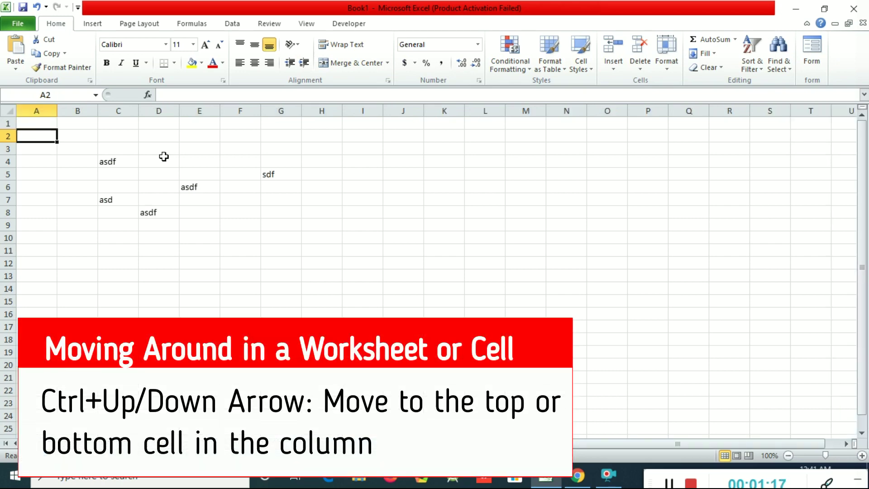
key(ctrl+Up)
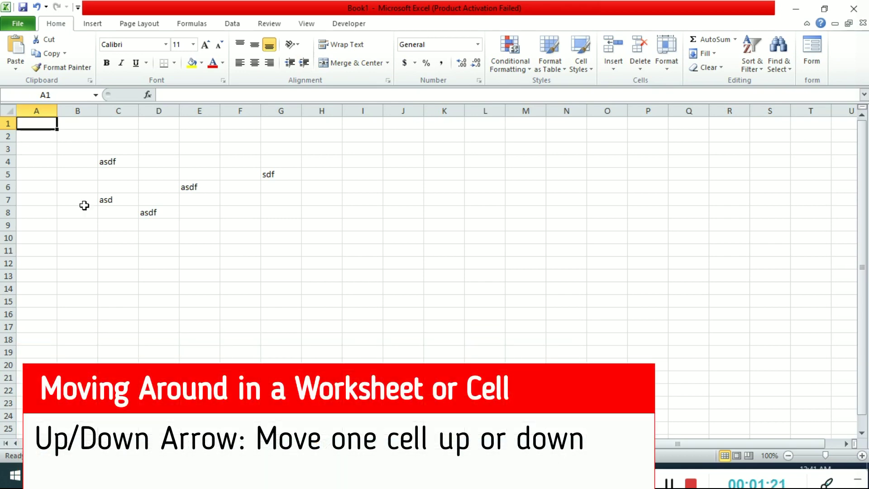
click(65, 225)
key(Left)
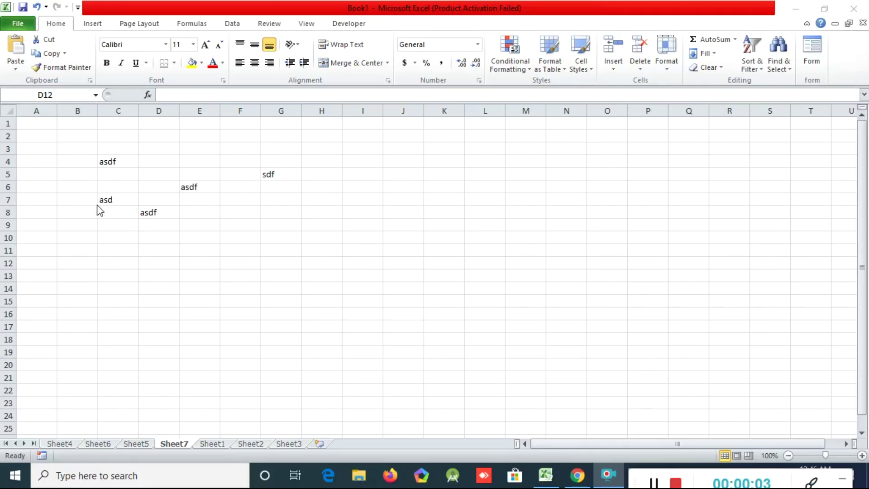
Step: Extend the selection from G9 across to K9, and shrink it back to G9 alone
click(278, 227)
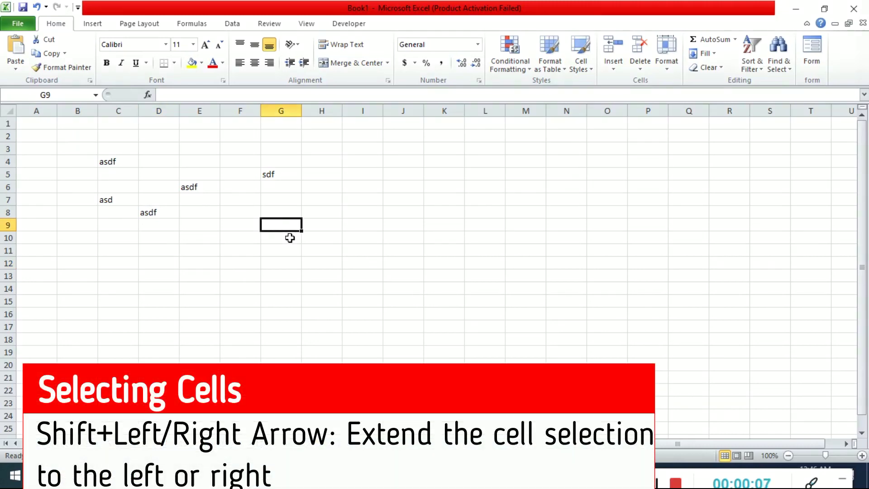
key(shift+Right)
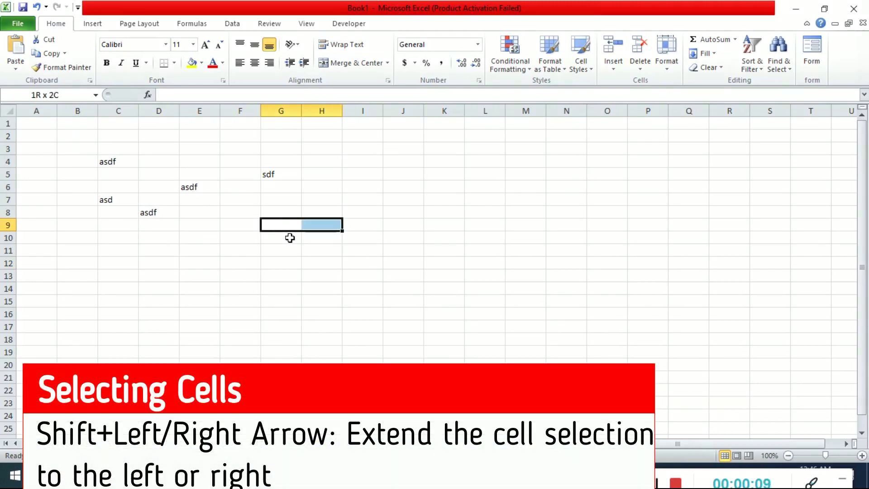
key(shift+Right)
key(shift+Right)
key(shift+Right)
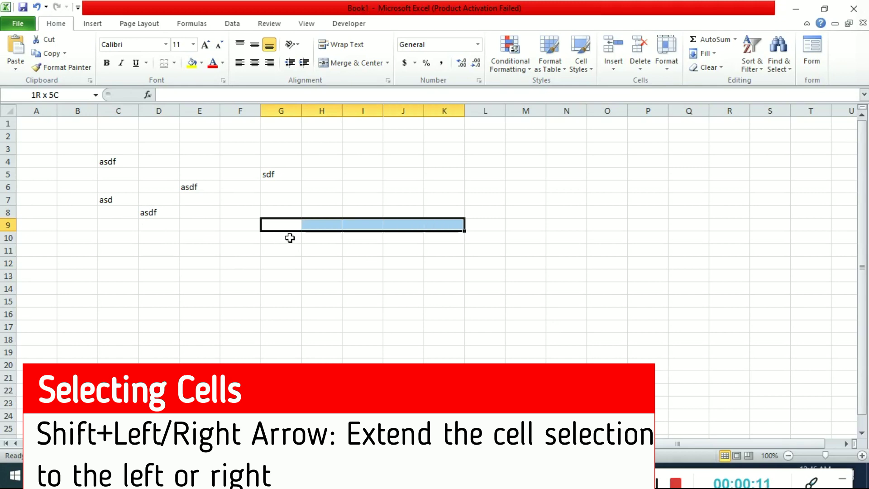
key(shift+Left)
key(shift+Left)
key(shift+Left)
key(shift+Left)
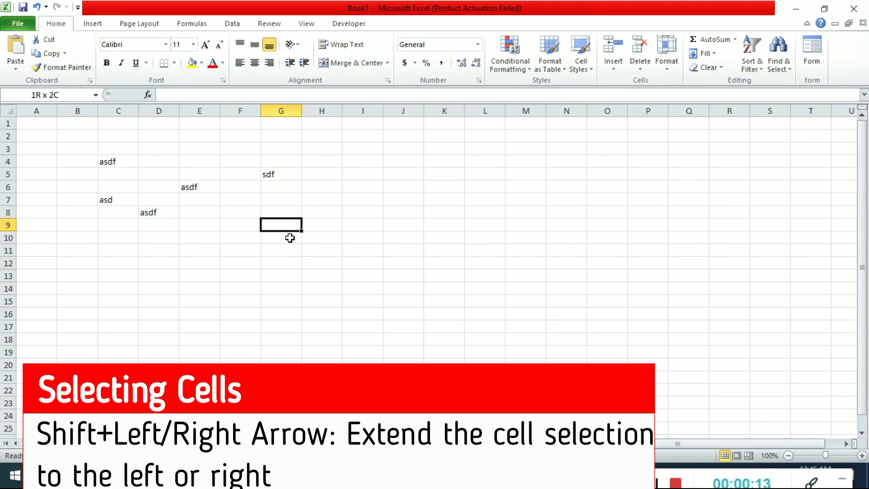
Step: Extend the selection from G9 upward to G5
key(shift+Up)
key(shift+Up)
key(shift+Up)
key(shift+Up)
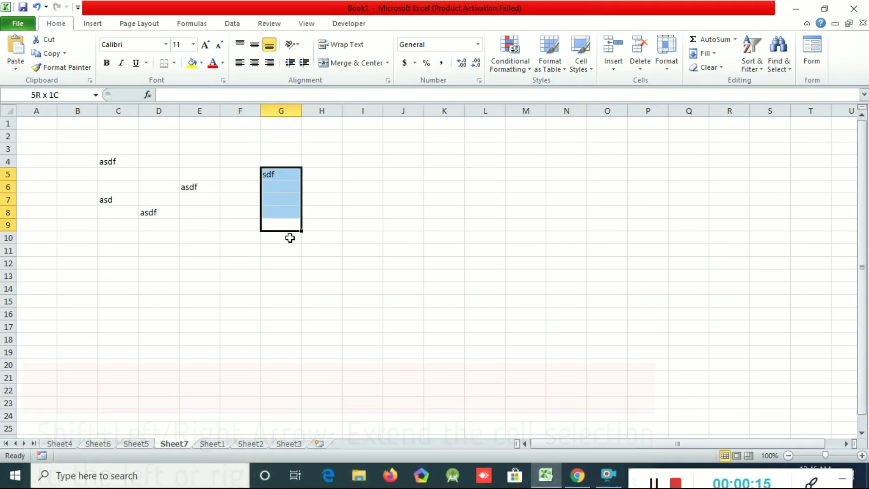
Step: Start again from G9 and extend the selection leftward to D9
click(288, 222)
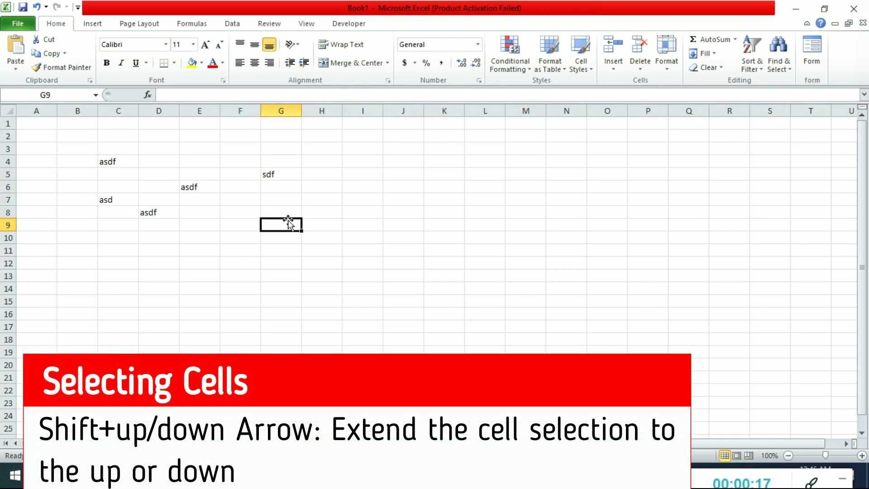
key(shift+Left)
key(shift+Left)
key(shift+Left)
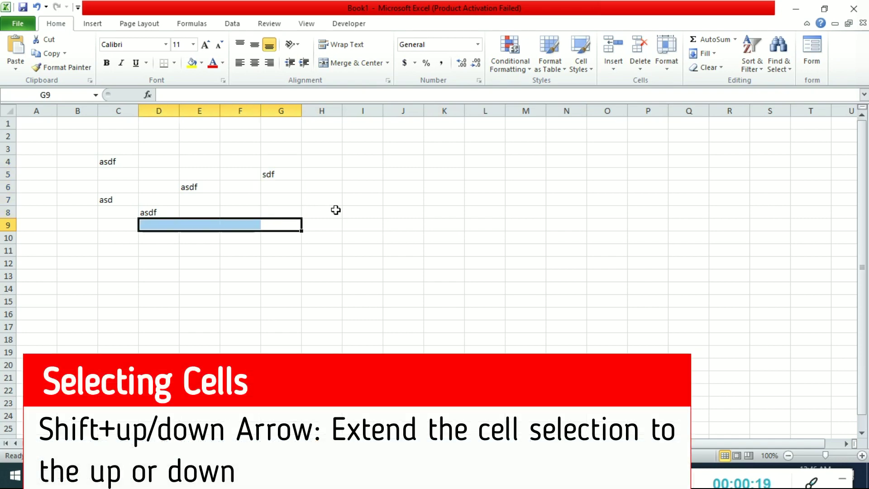
Step: Reset the selection to G9 and extend it rightward to J9
click(286, 210)
click(286, 225)
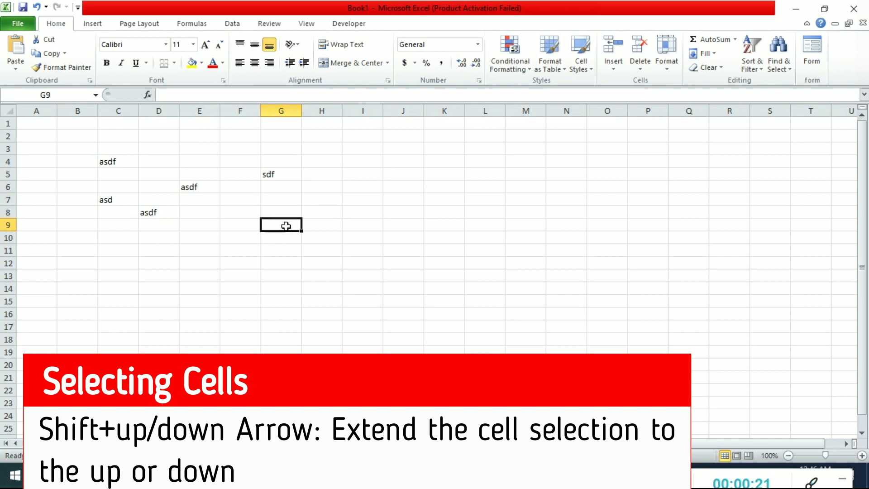
key(shift+Right)
key(shift+Right)
key(shift+Right)
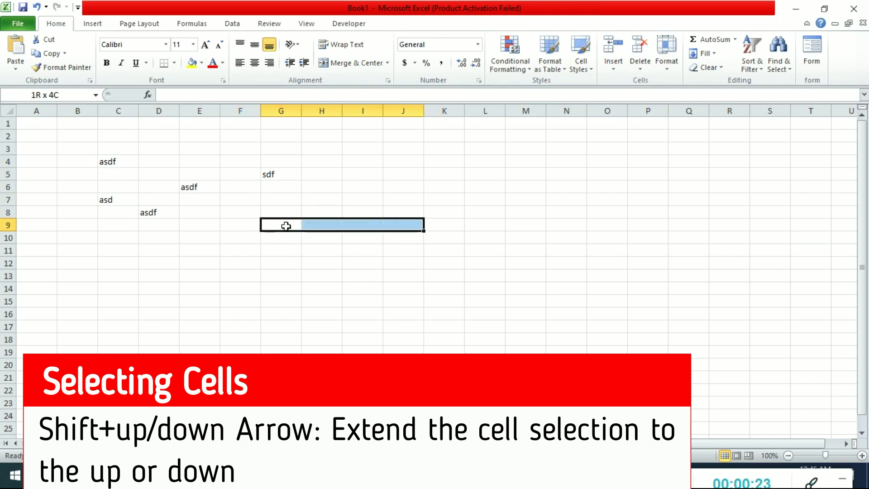
Step: Select the entire row 9 starting from A9, and the entire column A starting from A6
click(54, 226)
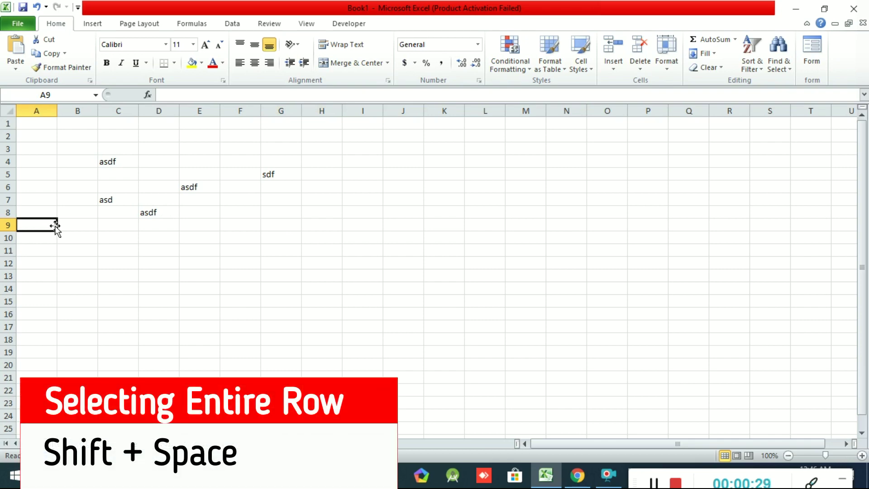
key(shift+space)
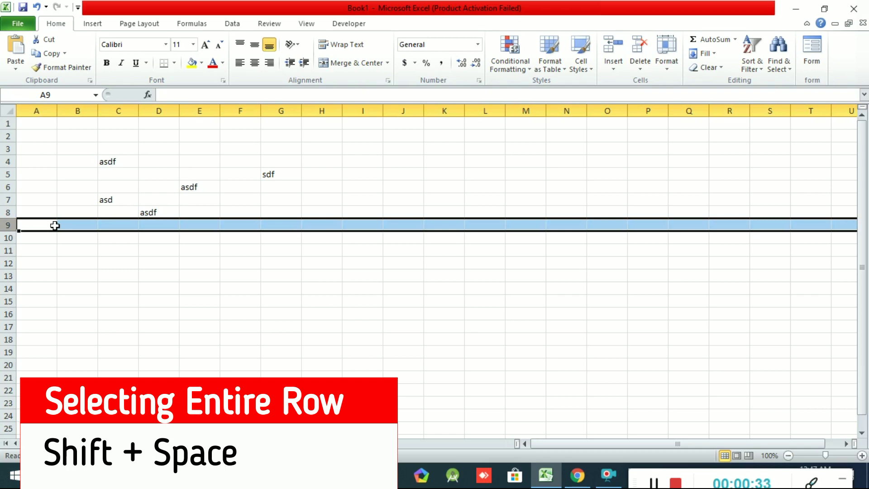
click(42, 183)
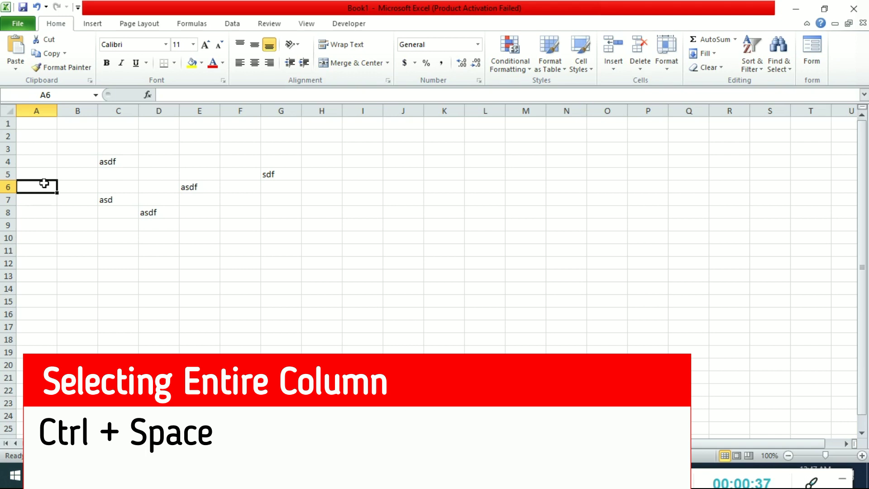
key(ctrl+space)
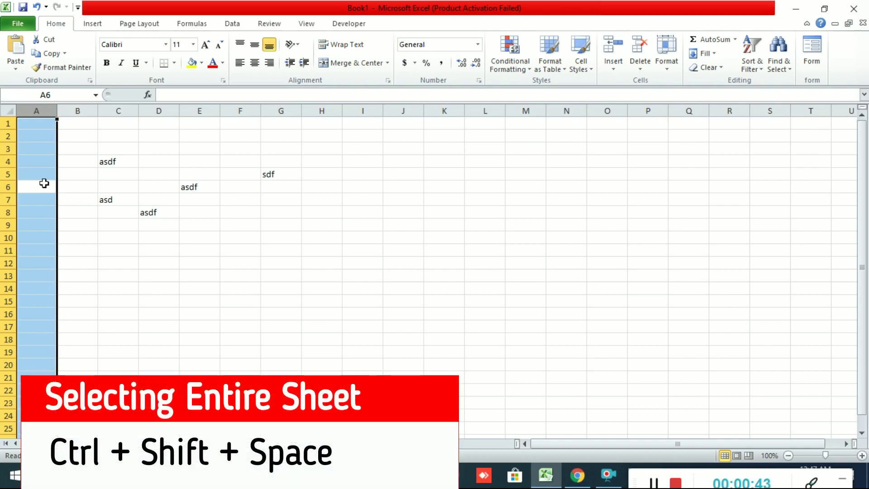
Step: Select the entire worksheet starting from cell A6
click(44, 183)
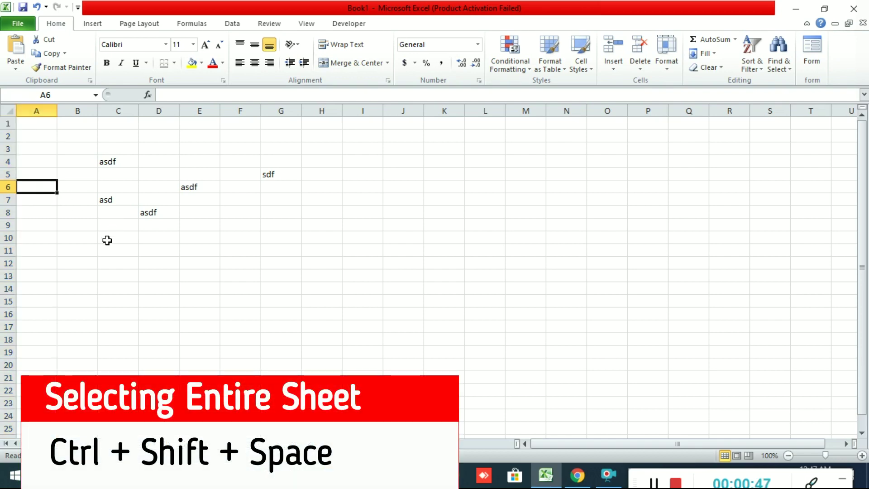
key(ctrl+shift+space)
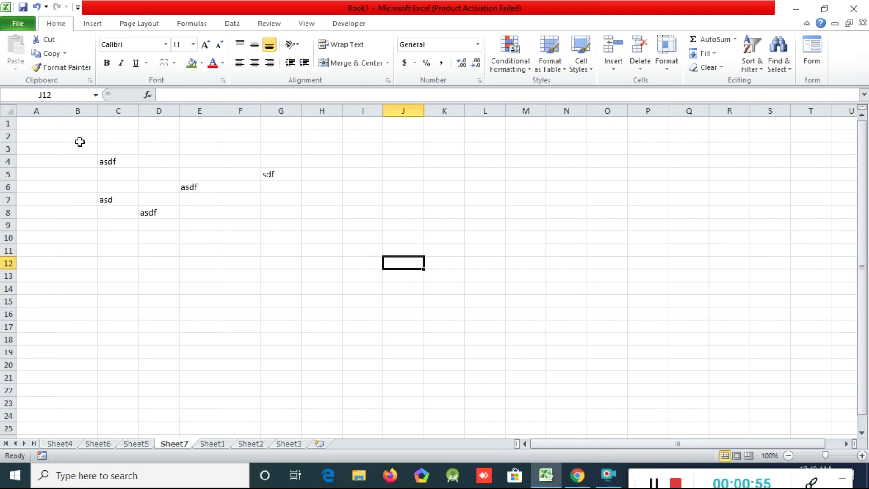
Step: Toggle bold on and off for cells C3:C8, and apply italics to them
drag(116, 143, 119, 214)
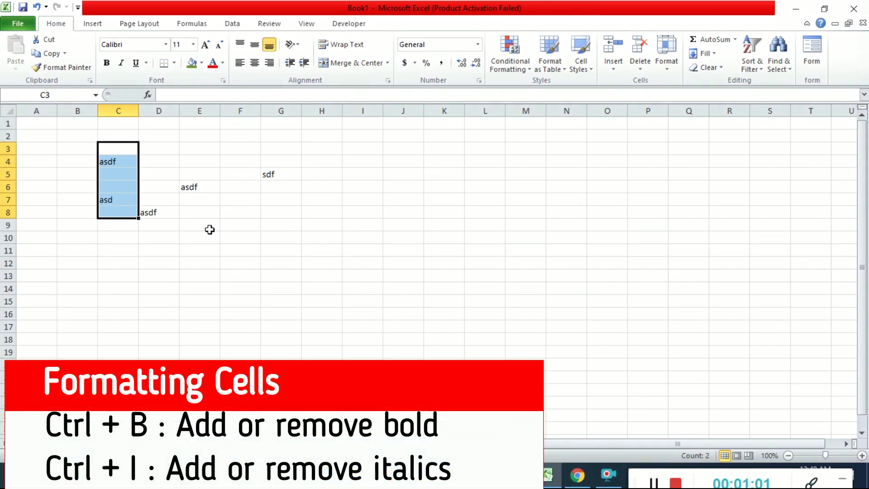
key(ctrl+b)
key(ctrl+b)
key(ctrl+i)
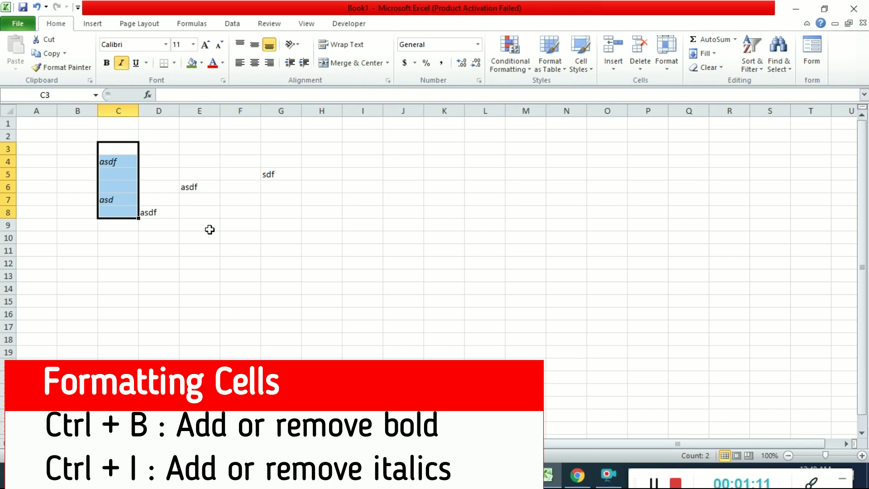
Step: Remove the italics from cells C3:C8, and toggle underline on and off for the same cells
key(ctrl+i)
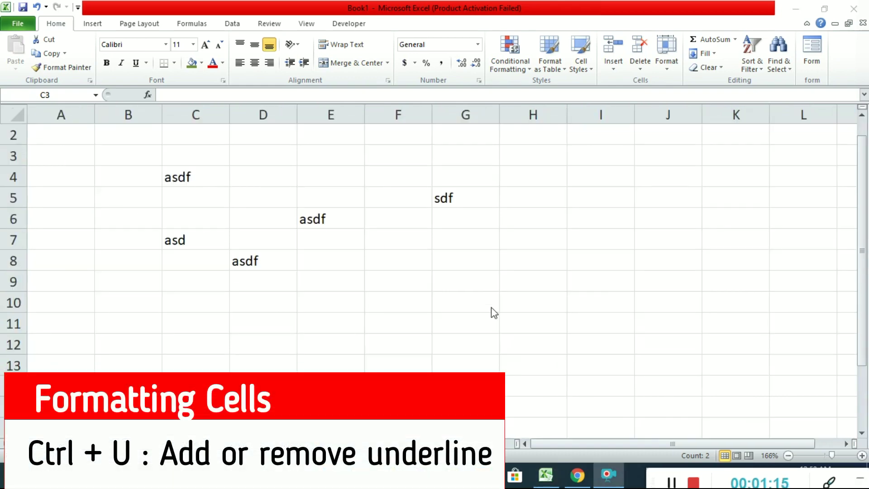
drag(195, 156, 196, 261)
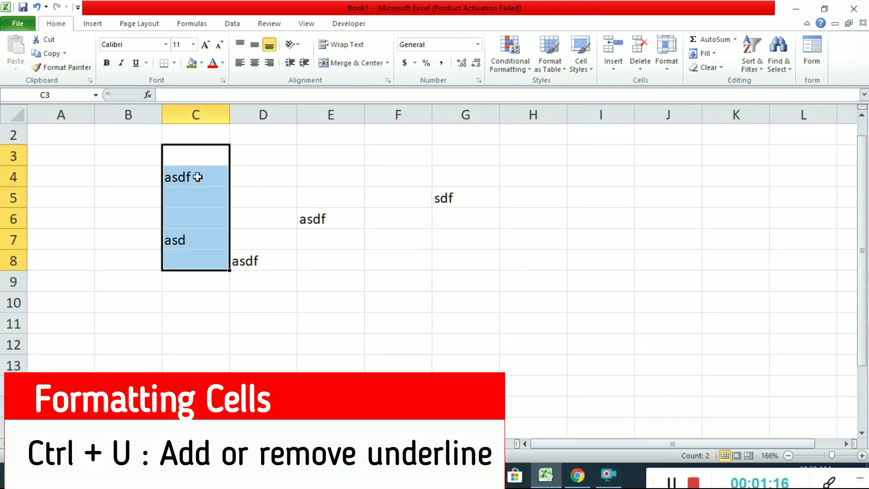
click(246, 177)
drag(197, 155, 191, 248)
key(ctrl+u)
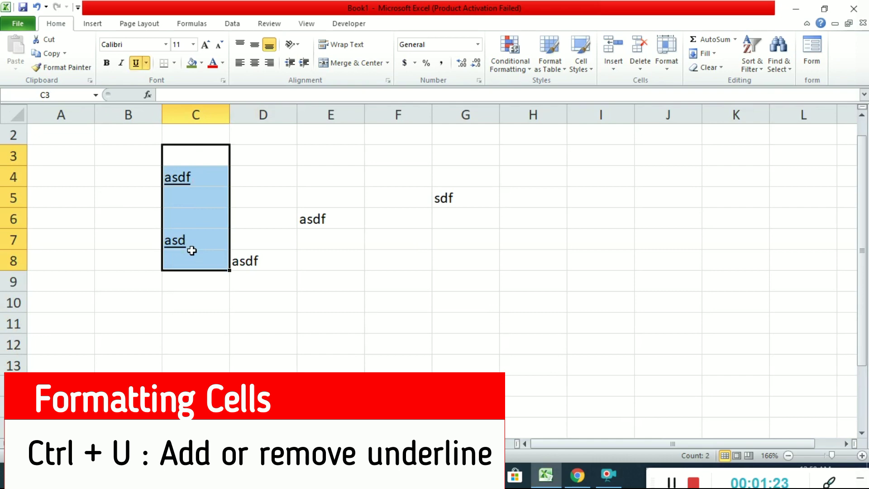
key(ctrl+u)
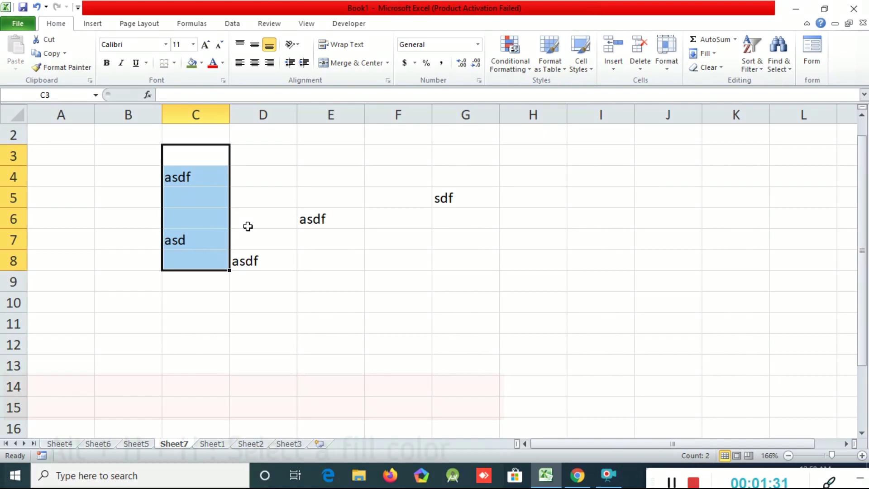
Step: Fill cells C3:C8 with the standard red color
key(alt)
key(h)
key(h)
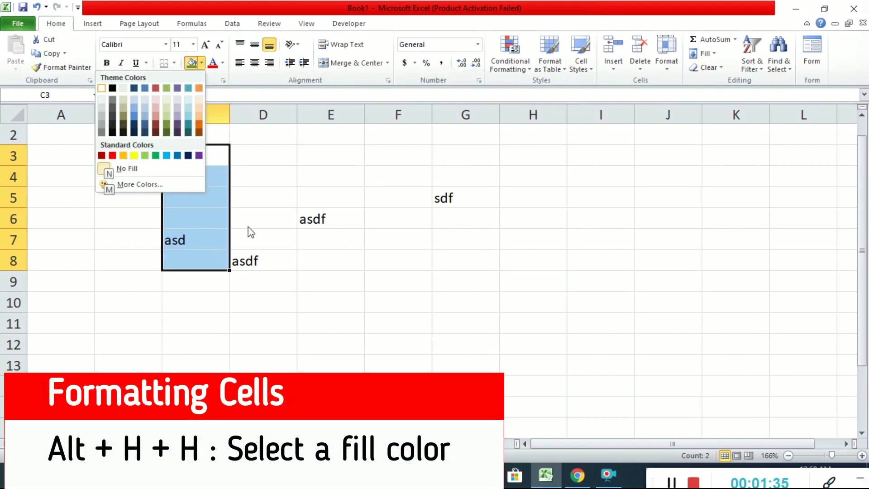
click(112, 158)
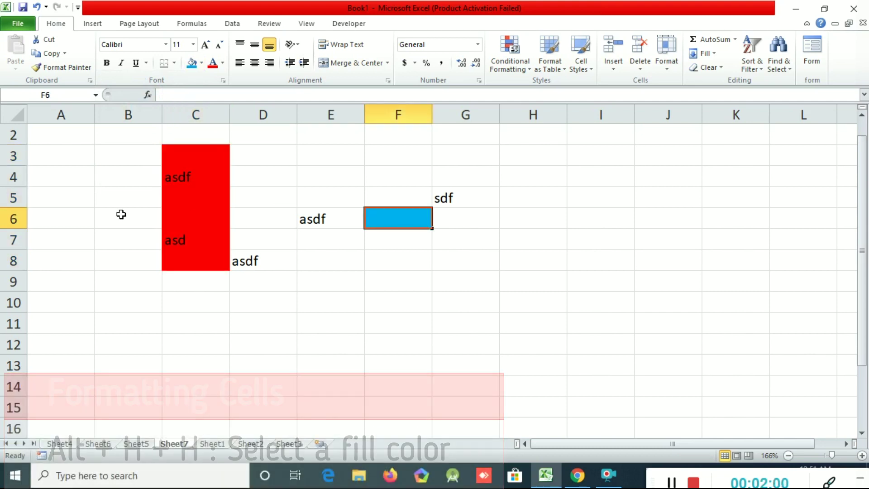
Step: Hide row 6 starting from cell A6, and hide row 7 starting from cell A7
click(78, 223)
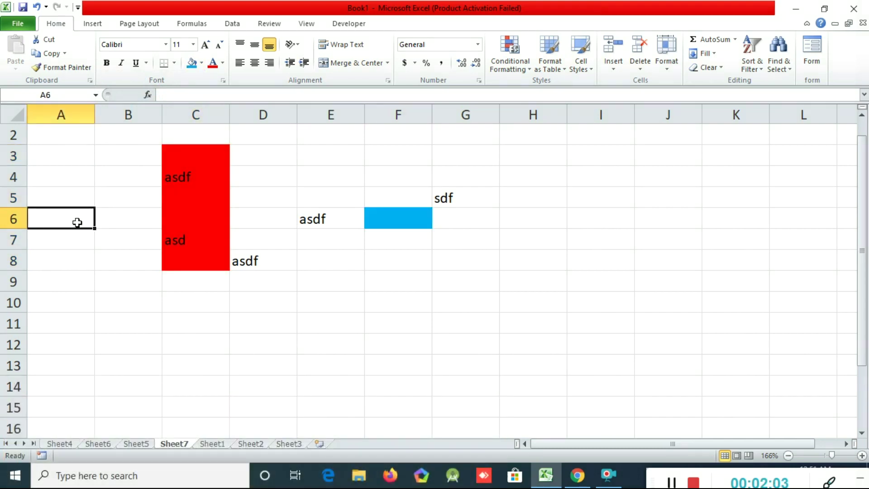
key(ctrl+9)
click(77, 222)
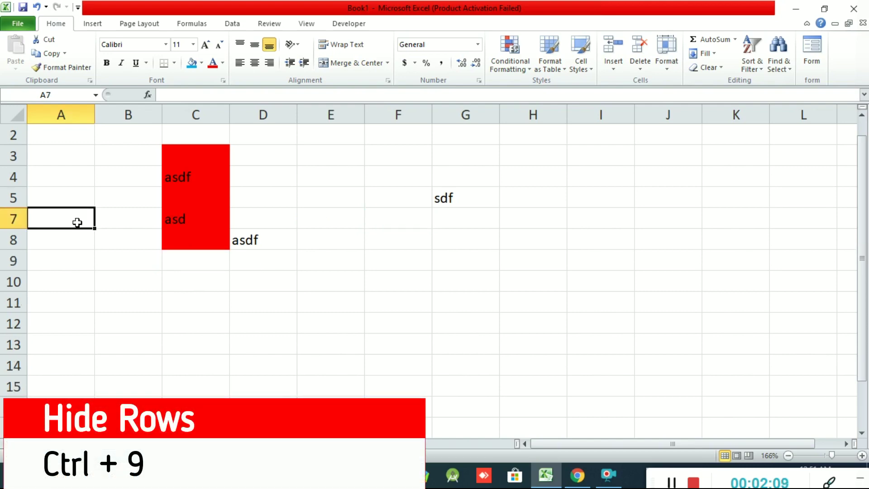
key(ctrl+9)
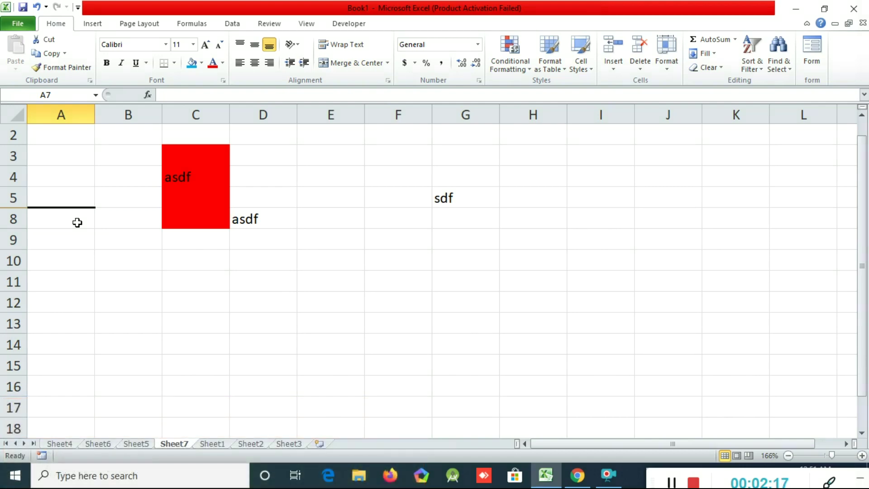
Step: Hide column B starting from cell B4, and hide column C starting from cell C2
click(132, 180)
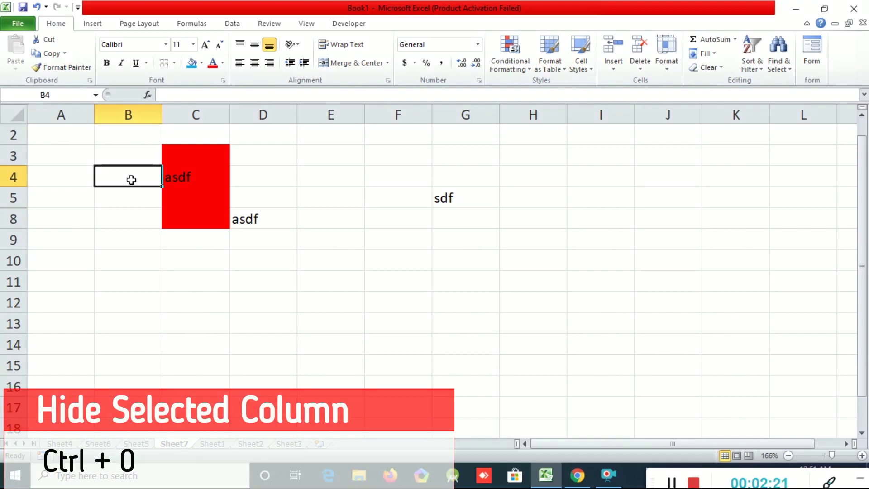
key(ctrl+0)
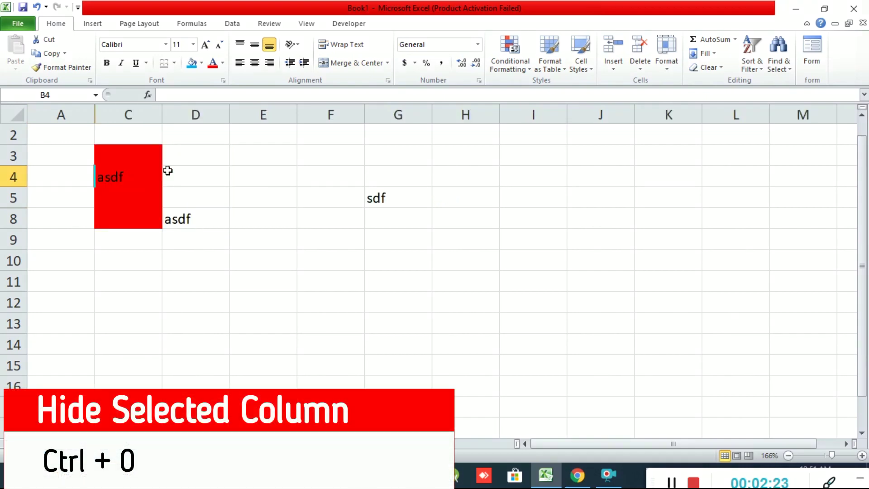
click(145, 135)
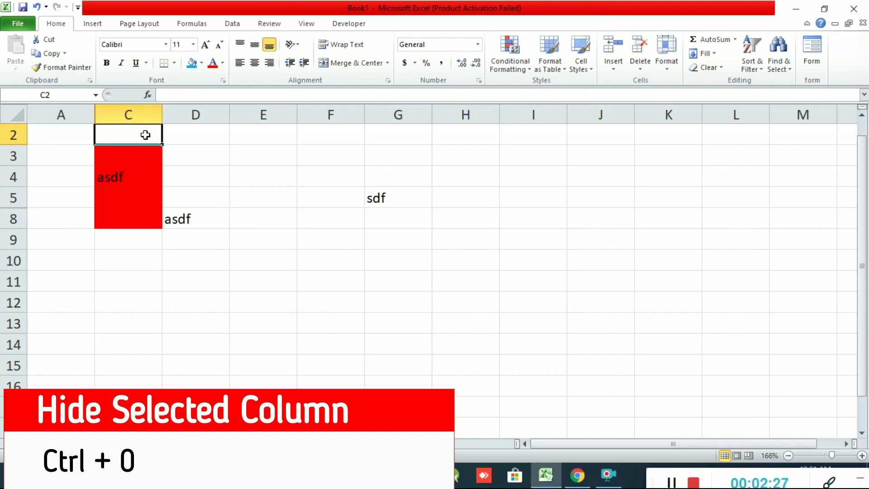
key(ctrl+0)
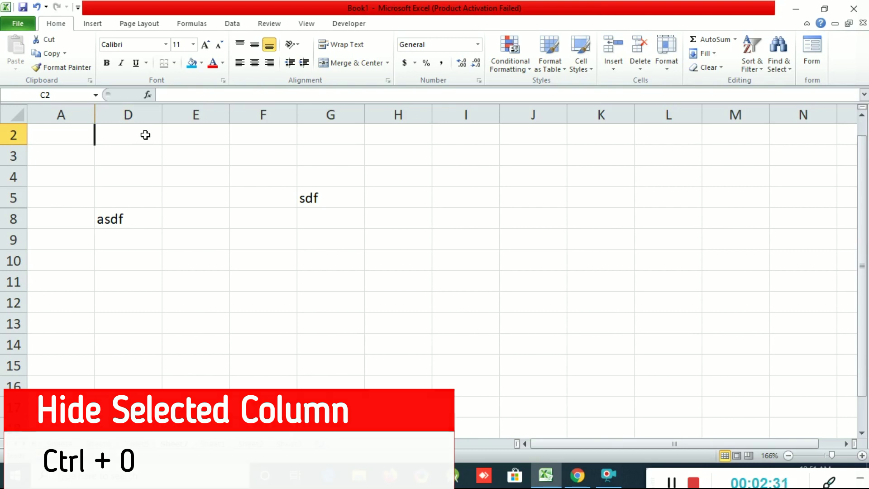
Step: Review the Alignment, Font, Border, Fill and Number options in the Format Cells dialog for cell F5, and close it without changes
click(157, 136)
click(246, 199)
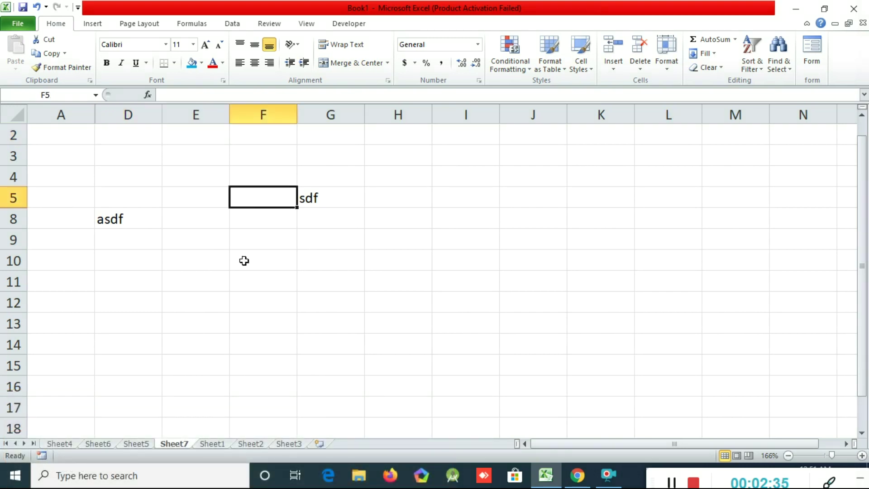
key(ctrl+1)
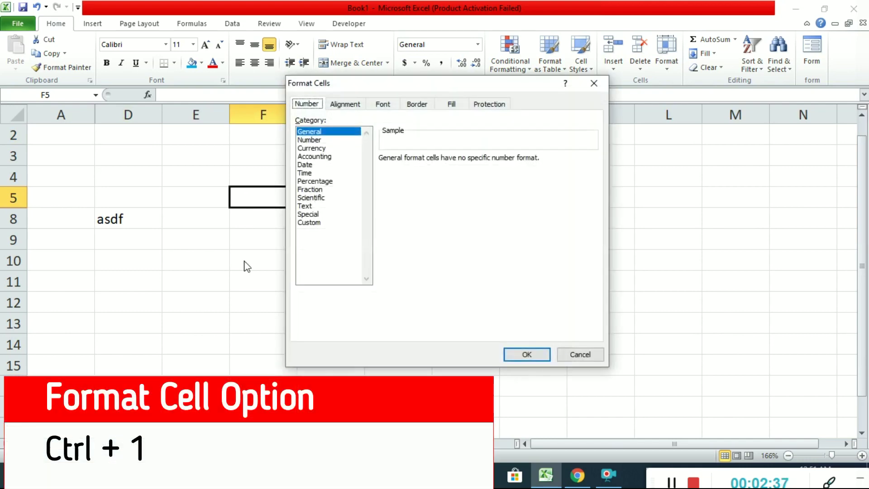
click(346, 105)
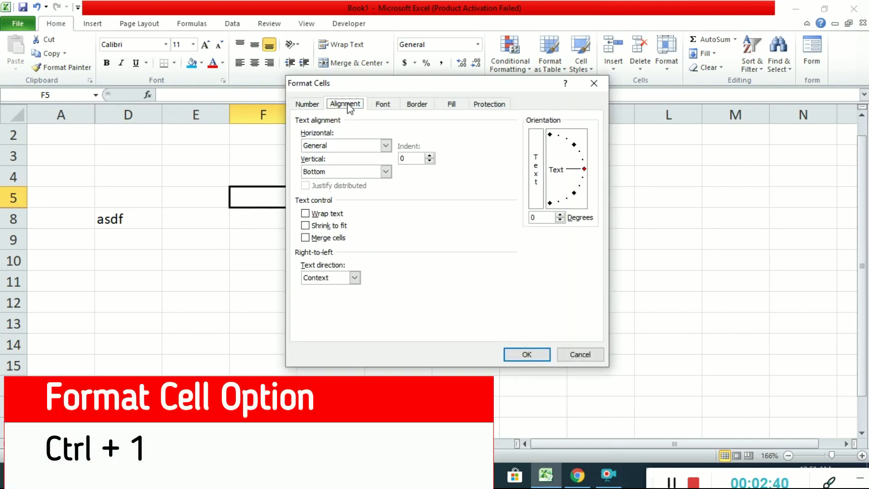
click(384, 105)
click(417, 105)
click(455, 105)
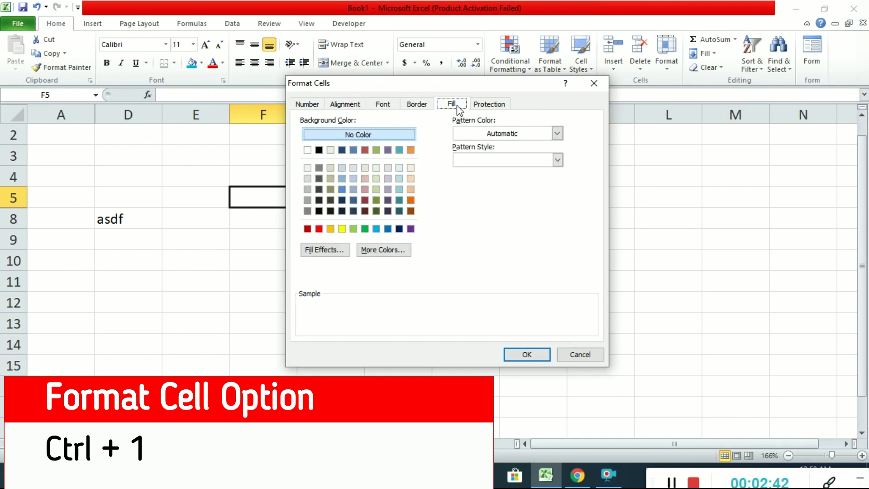
click(307, 105)
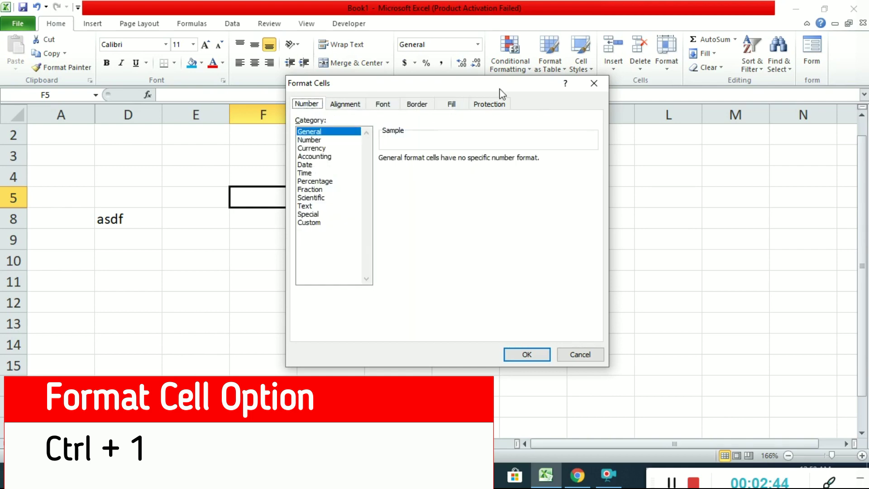
click(594, 84)
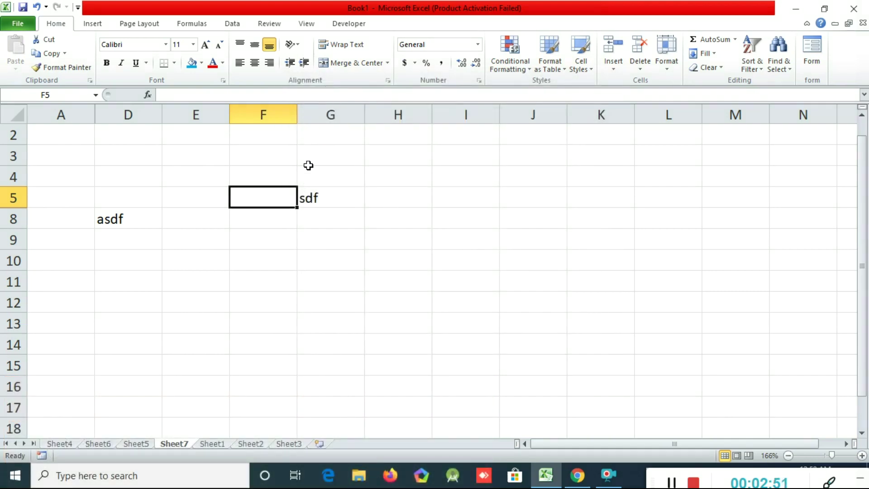
Step: Enter 12 in cell H8 and apply the Currency format to it
click(417, 216)
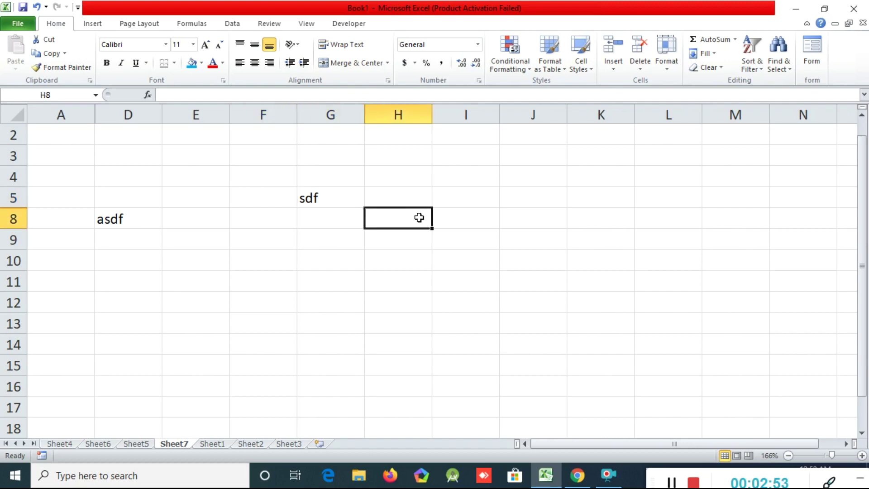
text(12)
click(475, 232)
click(419, 223)
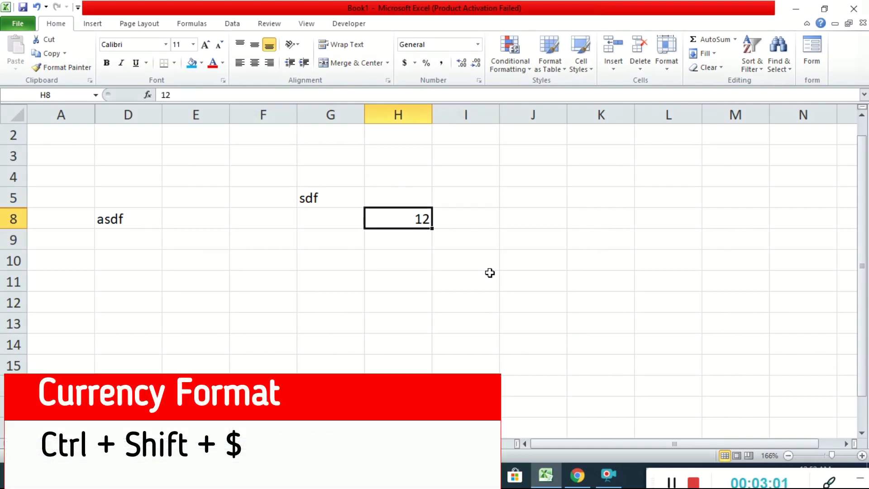
key(ctrl+shift+dollar)
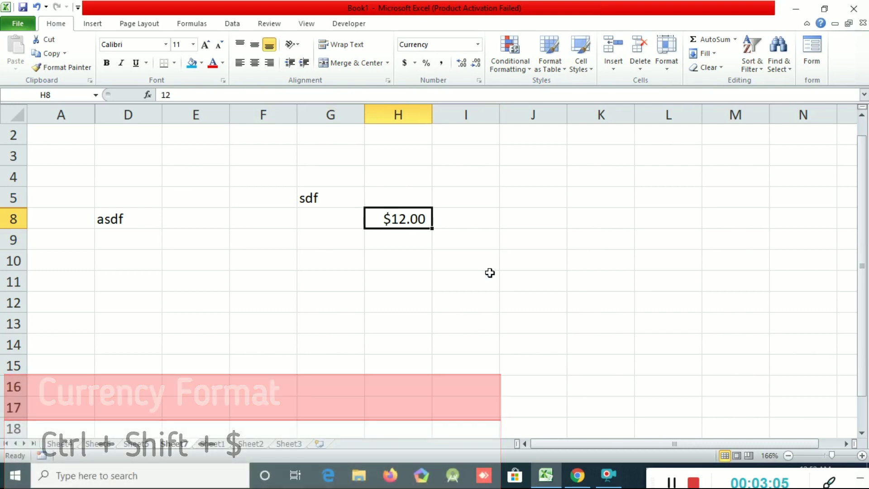
Step: Enter 23 in cell J8 and apply the Percentage format to it
click(474, 240)
click(523, 215)
text(23)
key(Return)
click(531, 220)
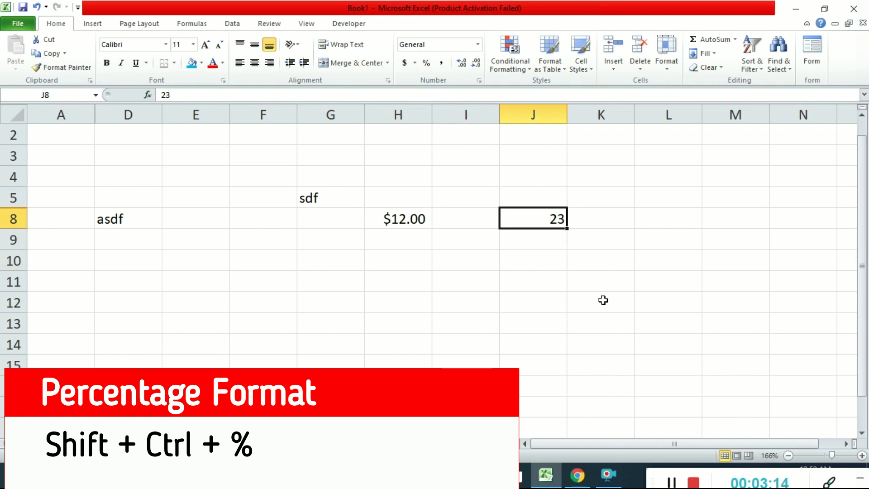
key(ctrl+shift+percent)
click(603, 300)
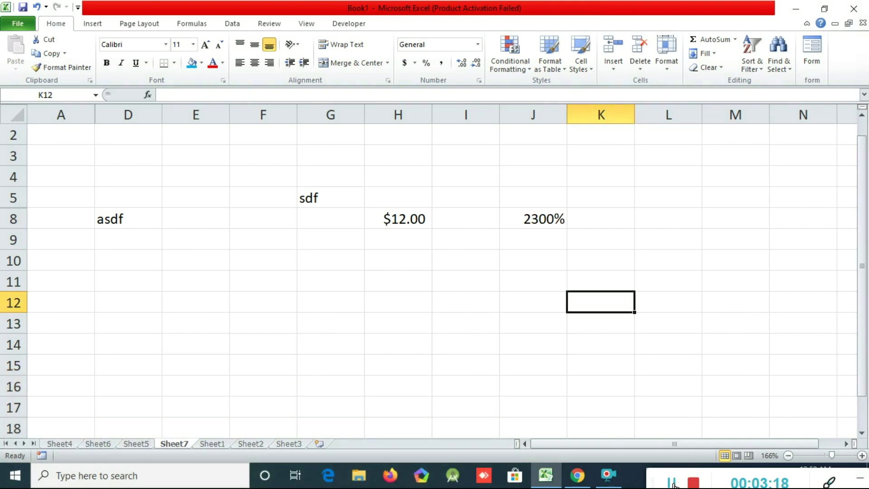
click(678, 483)
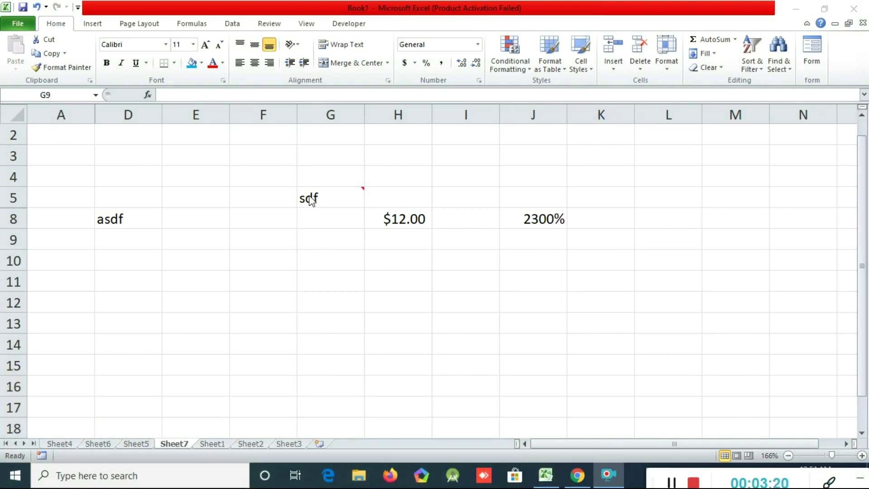
Step: Edit the value in cell H8 in place by appending 33 so that it reads 1233
click(408, 217)
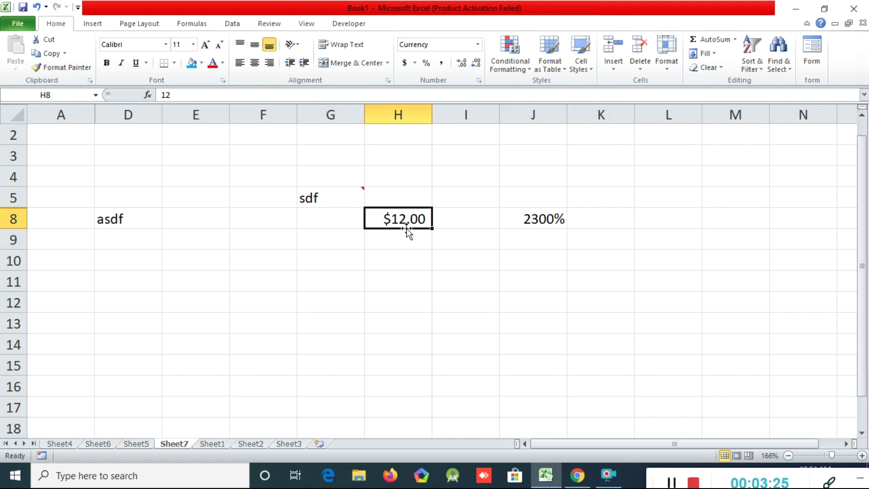
key(F2)
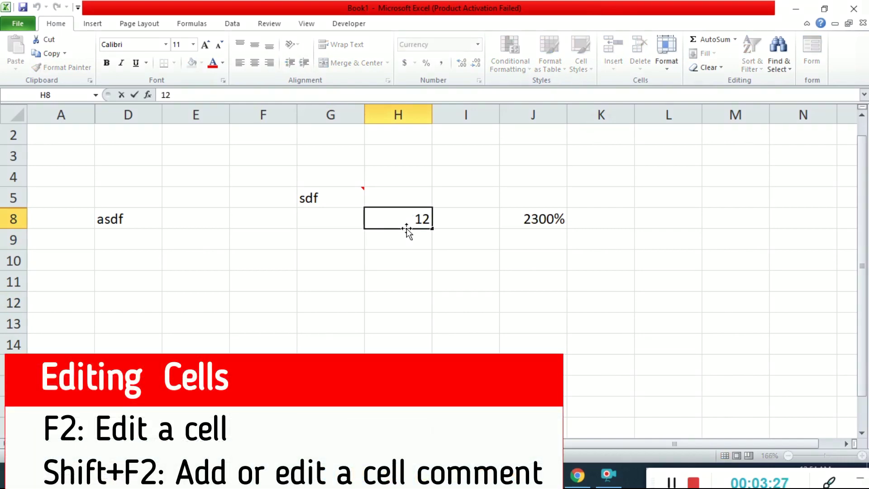
text(33)
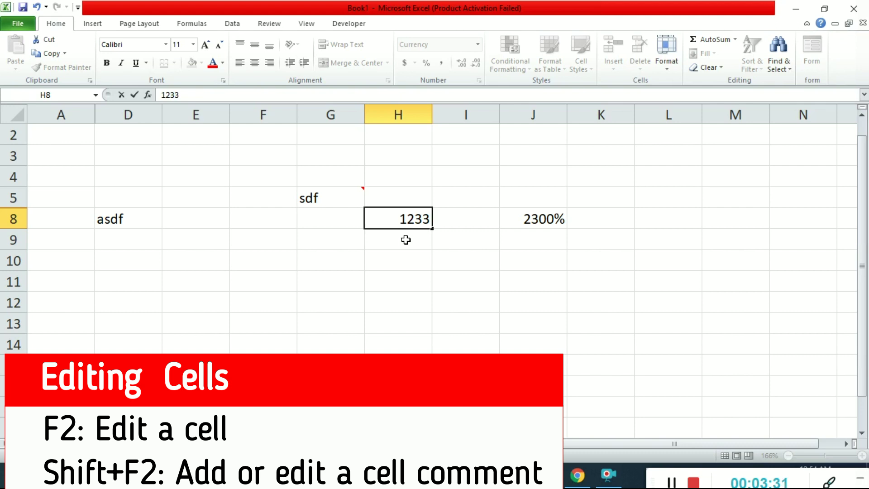
key(Return)
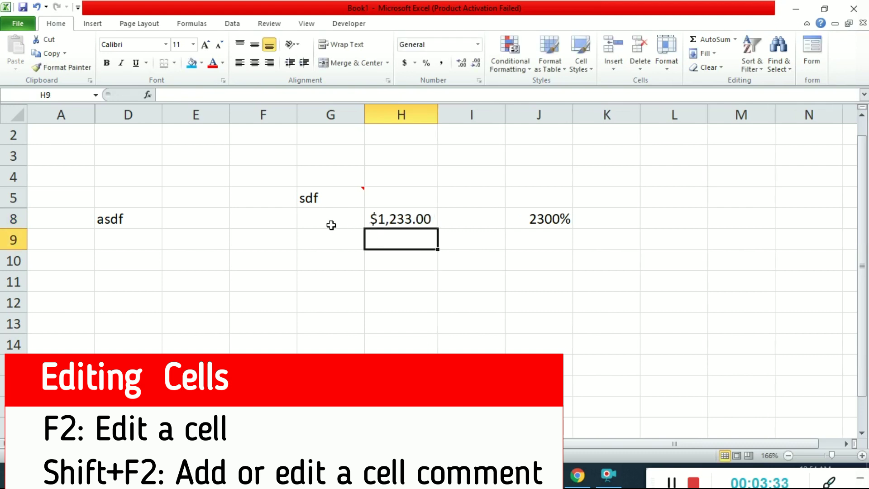
Step: Add a comment with the text "asf sfsdf" to cell D8
click(111, 221)
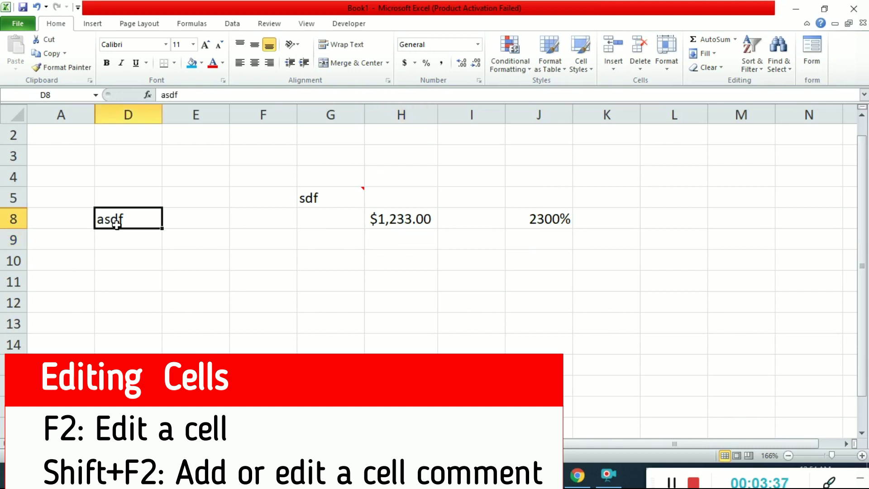
key(shift+F2)
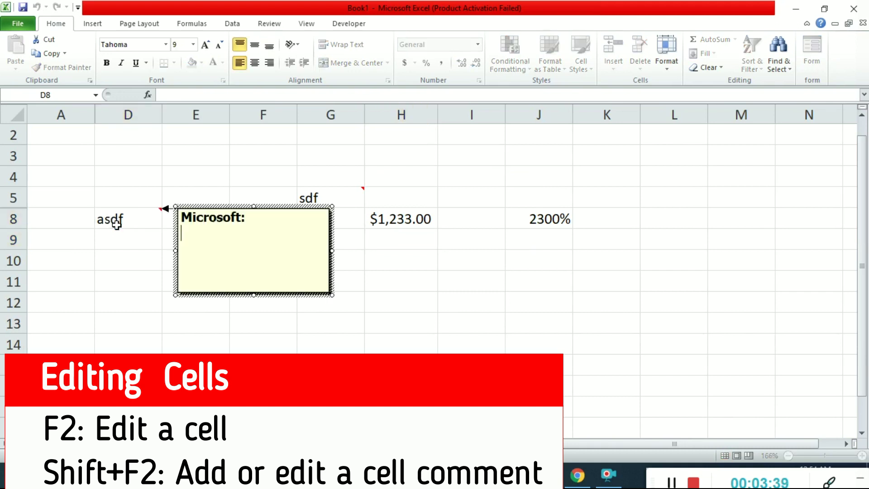
text(asf sfsdf)
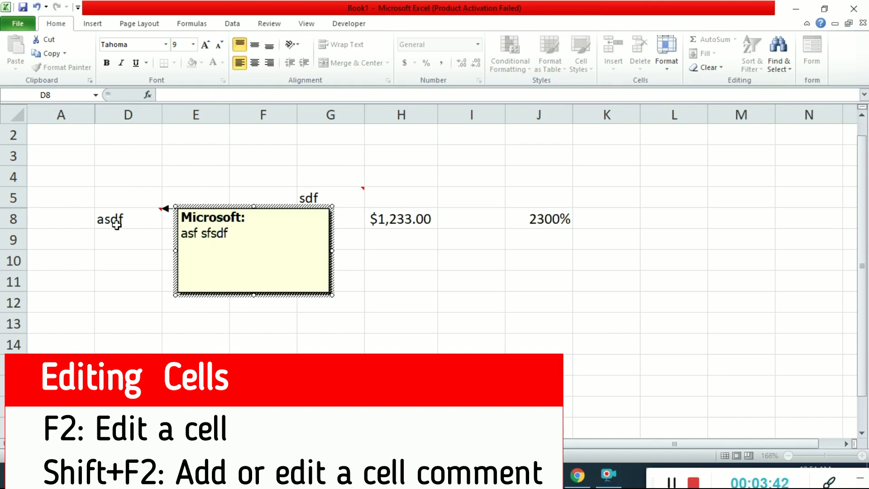
click(368, 301)
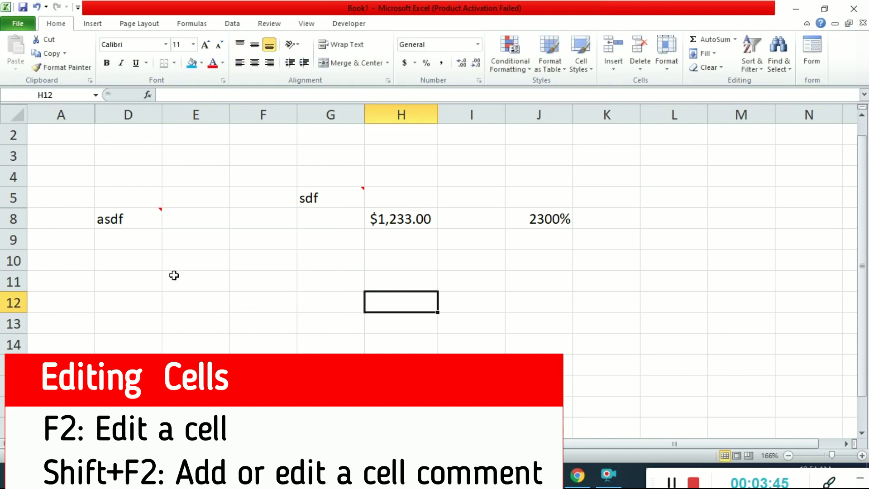
Step: Enter the texts asdf, asdfa and asdf in cells D11, D12 and D13
click(132, 282)
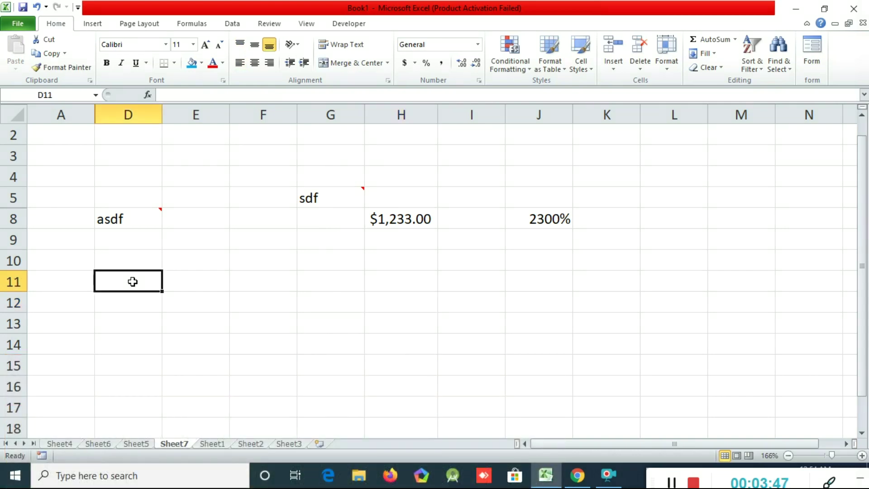
text(asdf)
key(Return)
text(asdfa)
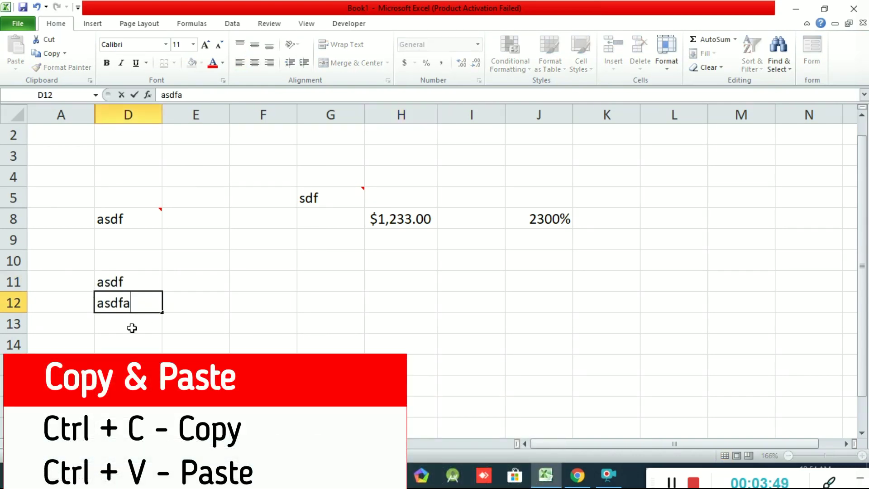
key(Return)
text(asdf)
click(215, 316)
Step: Copy the range D11:D13, paste it starting at cell J11, and clear the copy marquee
drag(144, 281, 136, 336)
key(ctrl+c)
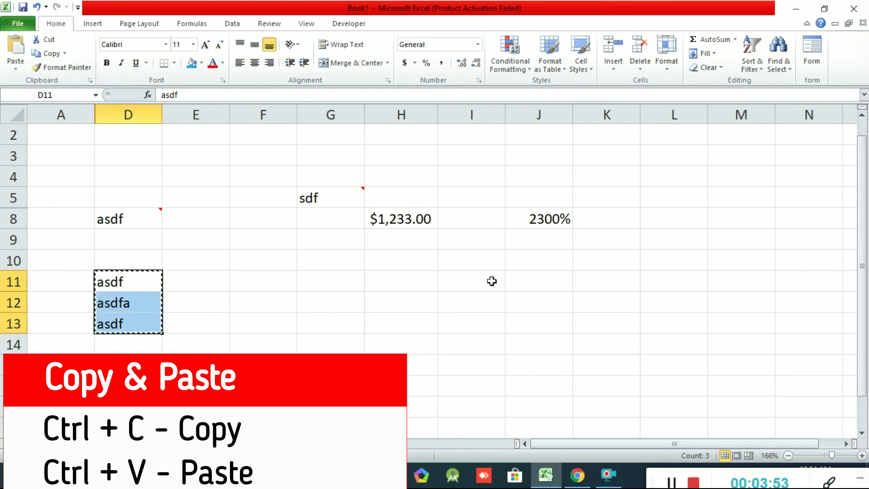
click(530, 276)
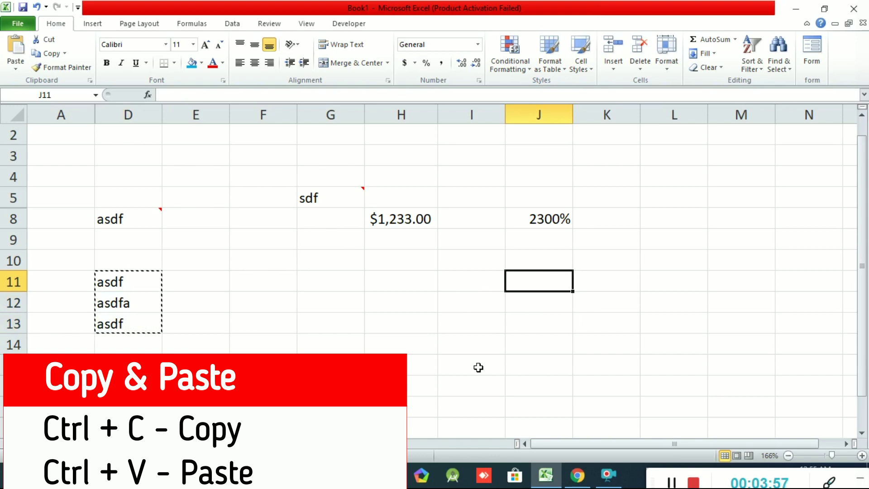
key(ctrl+v)
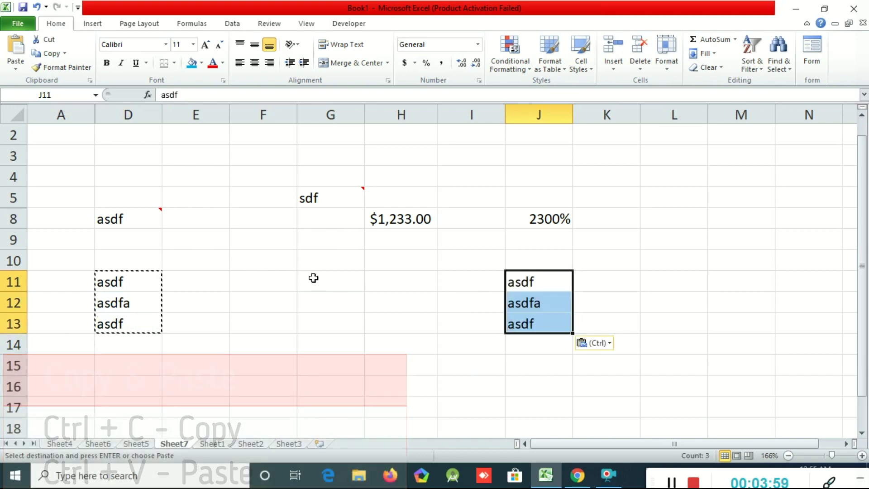
key(Escape)
Step: Enter asdfs in cell F11 and asdf in each of cells F12, F13 and F14
click(264, 282)
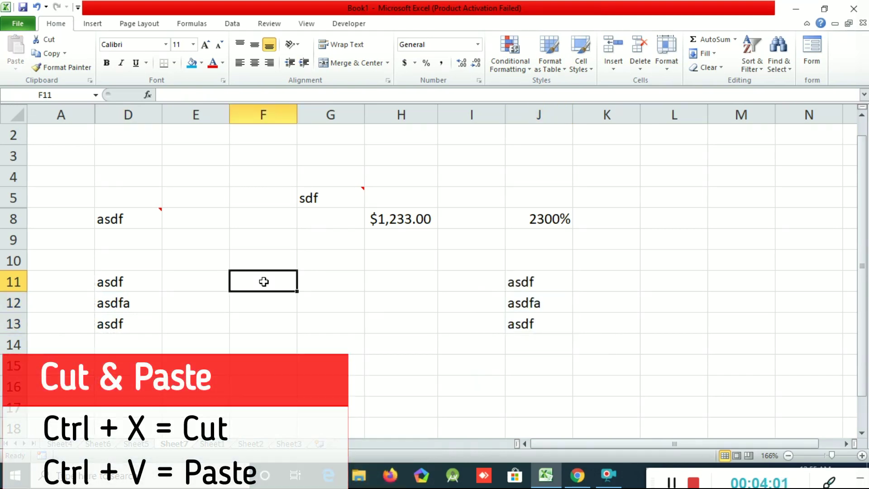
text(asdfs)
click(294, 327)
text(asdf)
click(263, 306)
text(asdf)
click(281, 343)
text(asdf)
click(349, 337)
Step: Cut the range F11:F14 and paste it starting at cell L11
drag(276, 279, 281, 339)
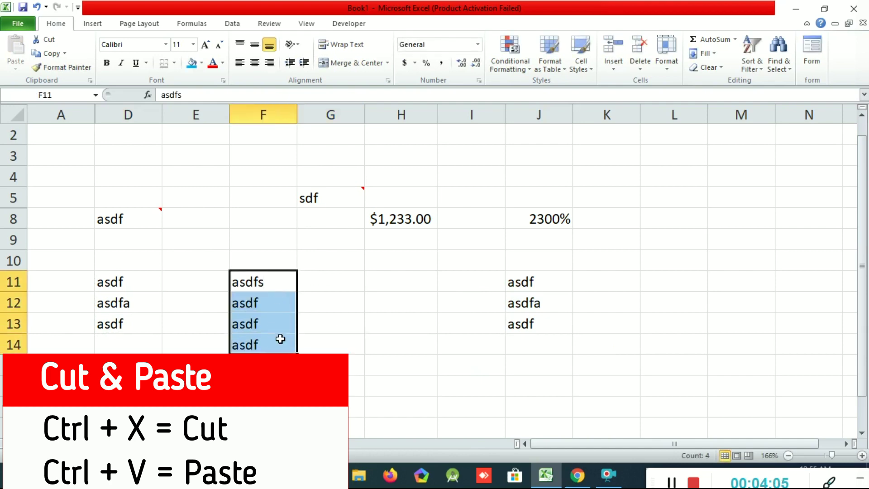
key(ctrl+x)
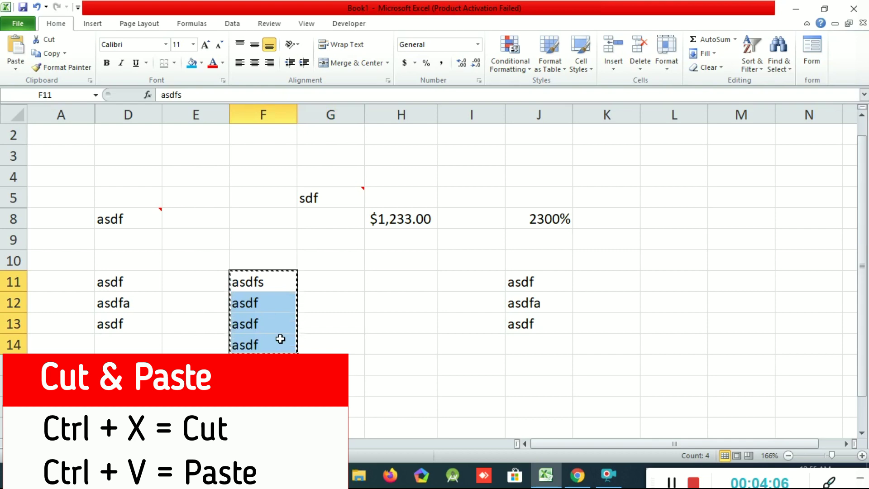
click(679, 284)
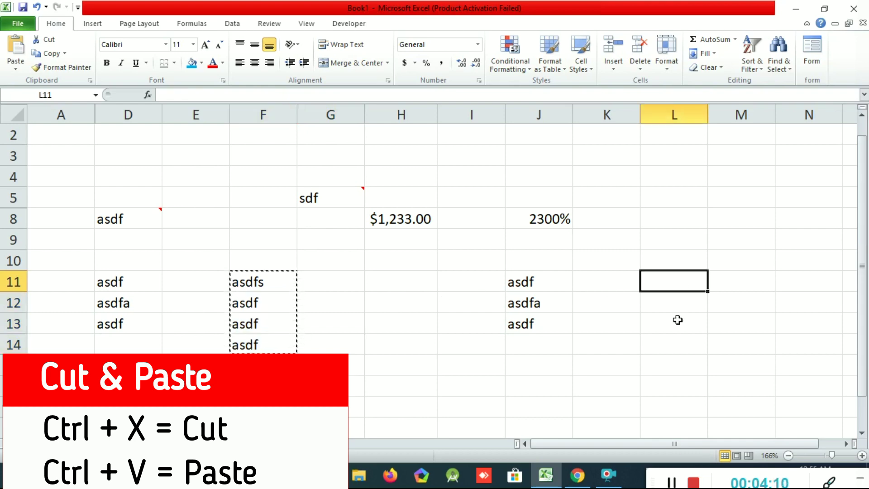
key(ctrl+v)
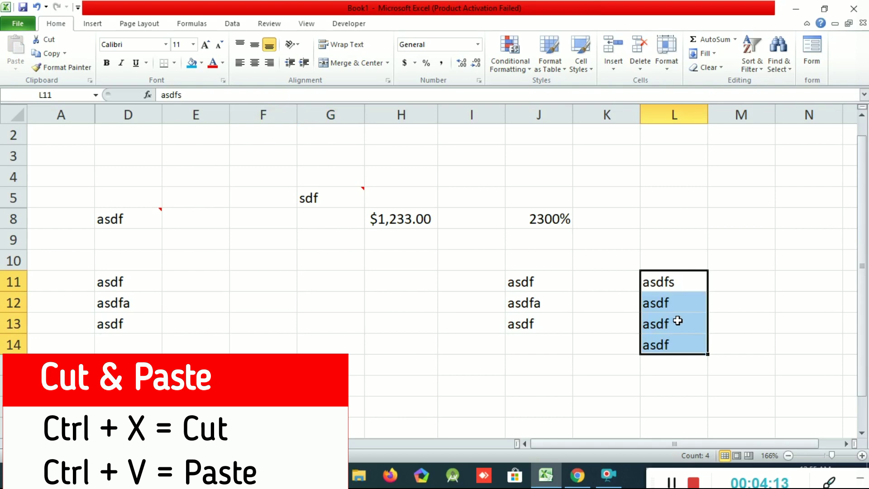
Step: Close the workbook Book1 without saving its changes and create a new workbook
click(672, 483)
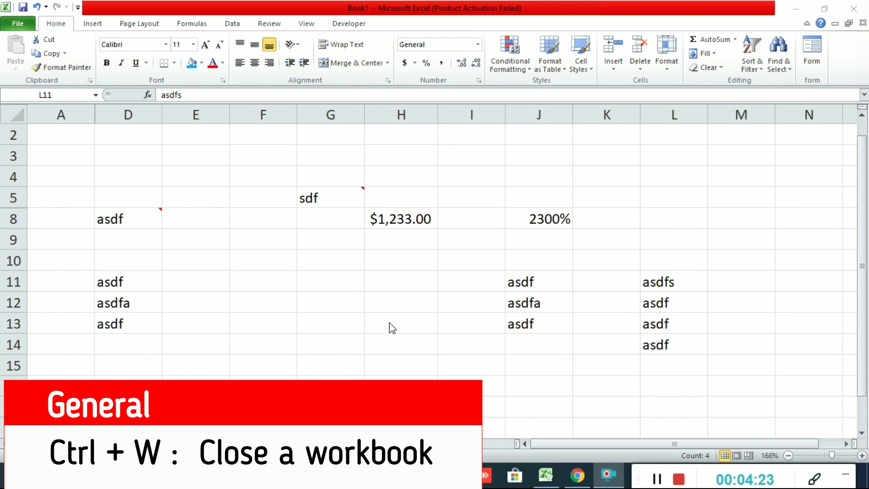
key(ctrl+shift+Down)
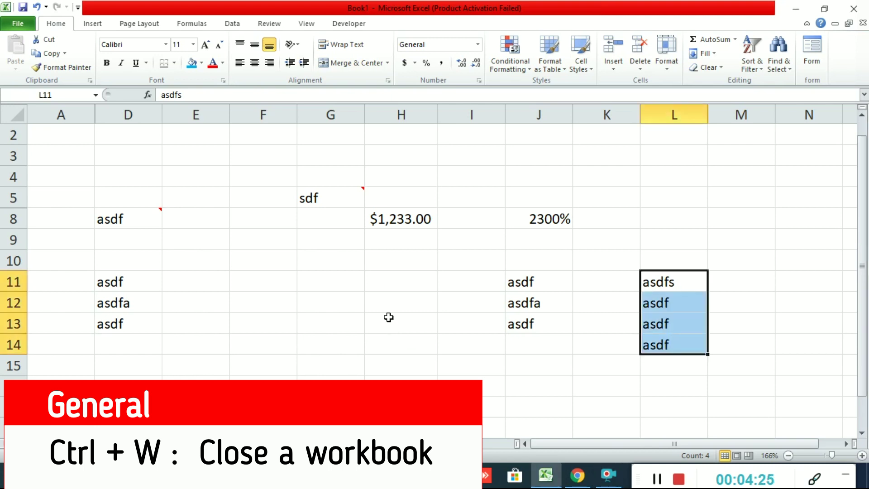
key(ctrl+w)
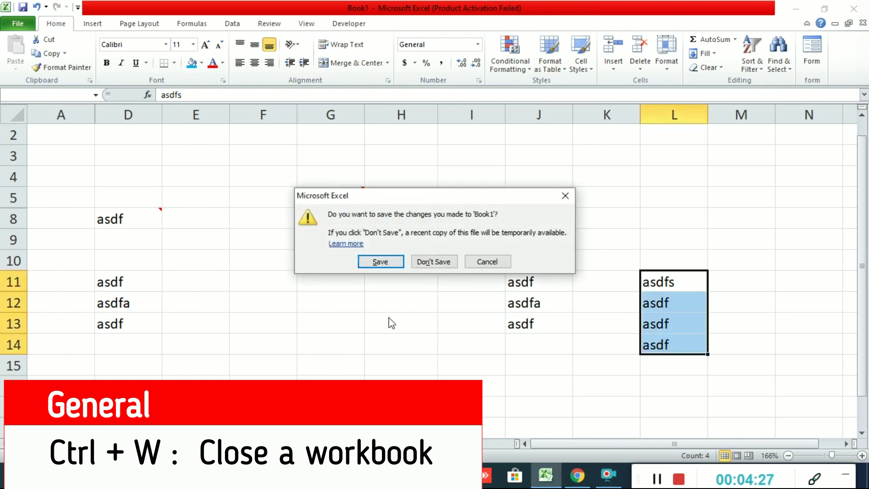
click(441, 265)
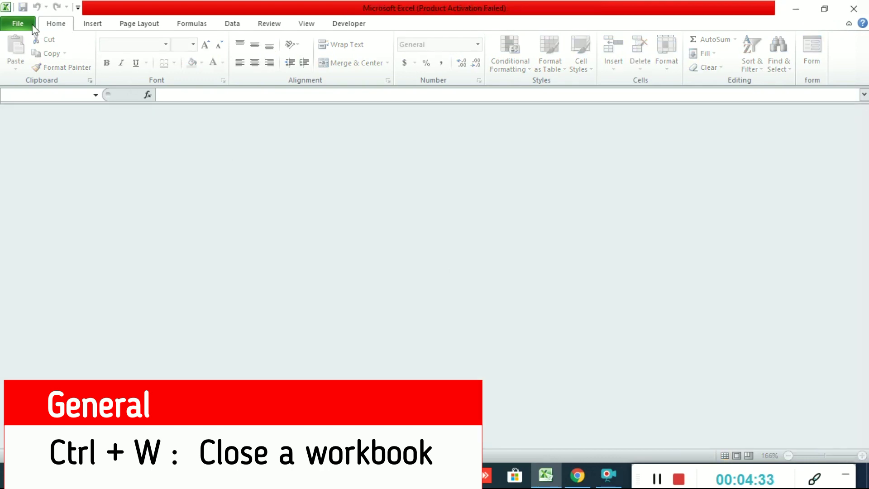
key(ctrl+n)
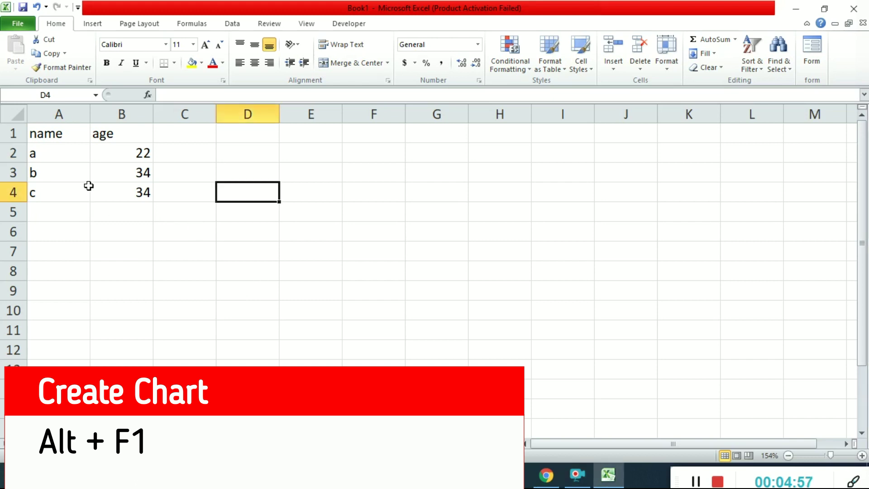
Step: Create a default chart from the name and age data in A1:B4
click(59, 136)
drag(59, 136, 138, 192)
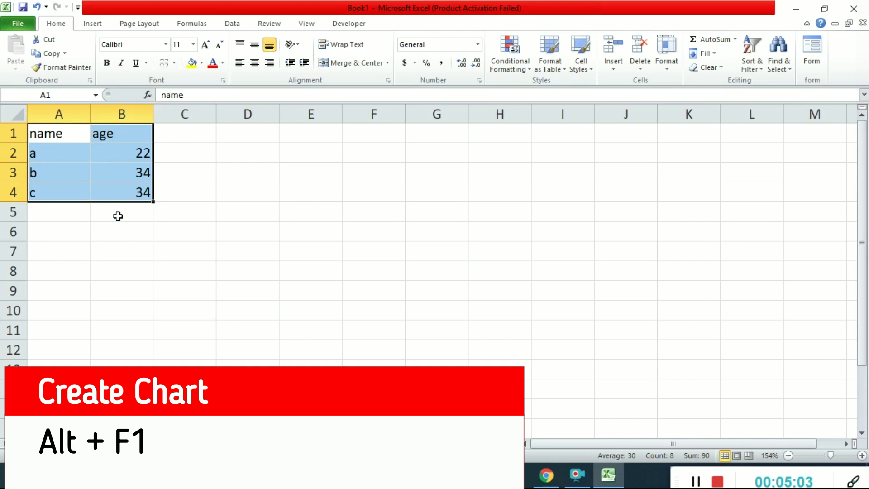
key(alt)
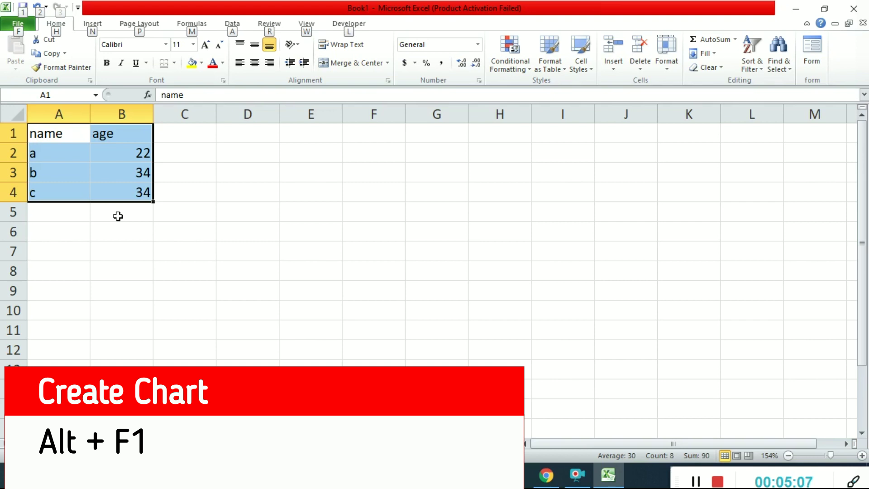
key(alt+F1)
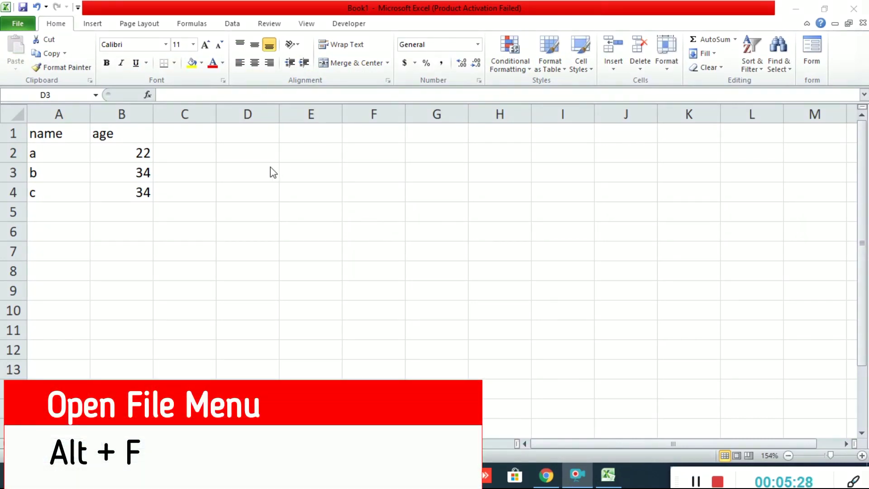
Step: Open the File information view of the workbook and return to the worksheet at cell E8
click(240, 174)
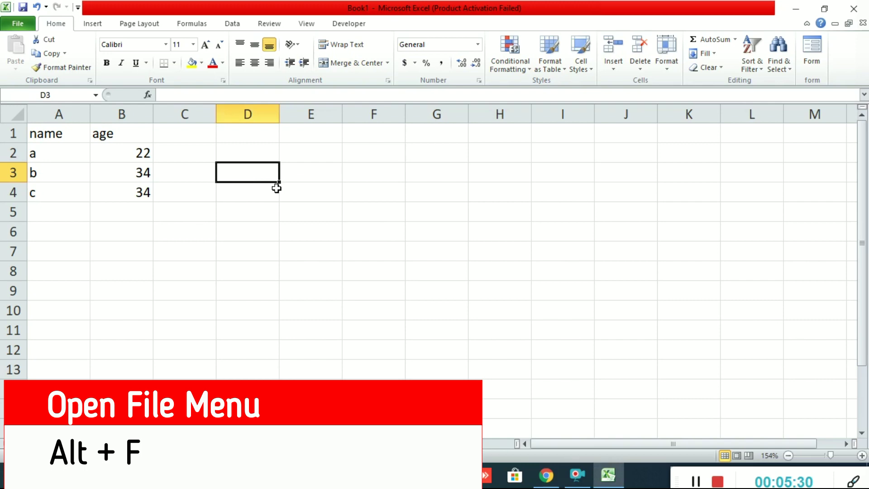
key(alt+f)
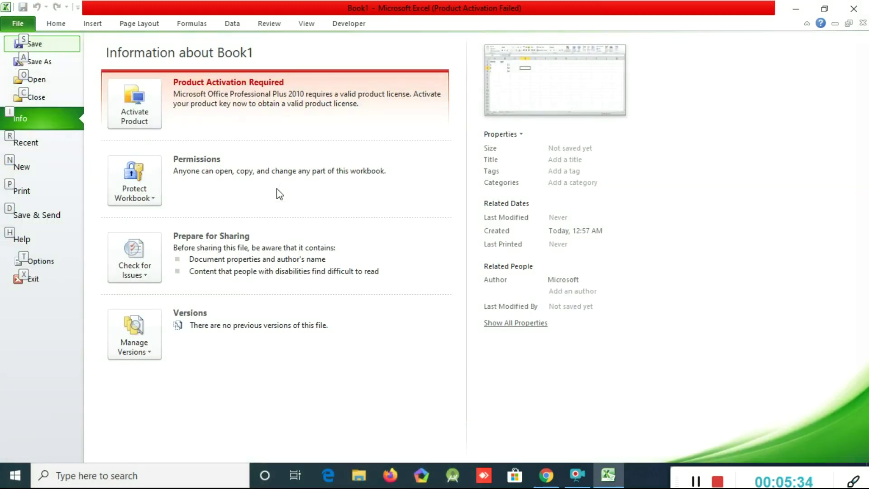
key(alt+h)
click(317, 271)
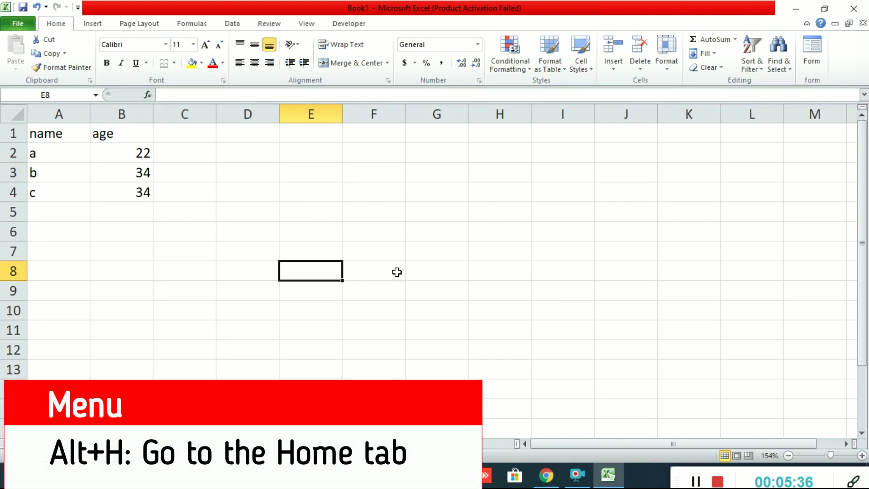
Step: Display the Home commands with their key tips, return to the sheet, and switch the ribbon to the Insert commands
key(alt+h)
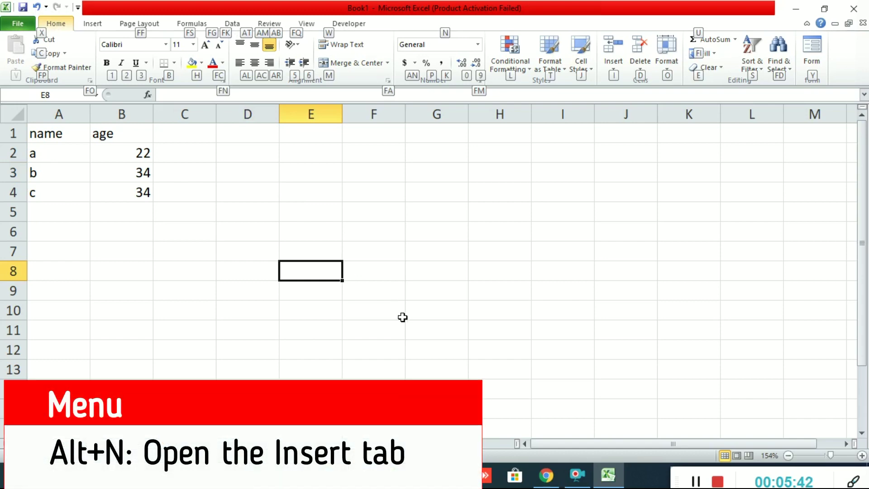
click(398, 316)
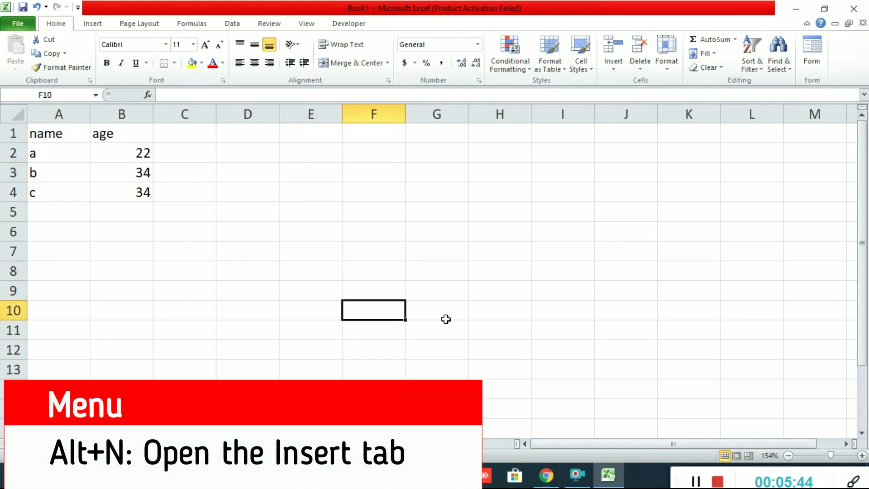
key(alt+n)
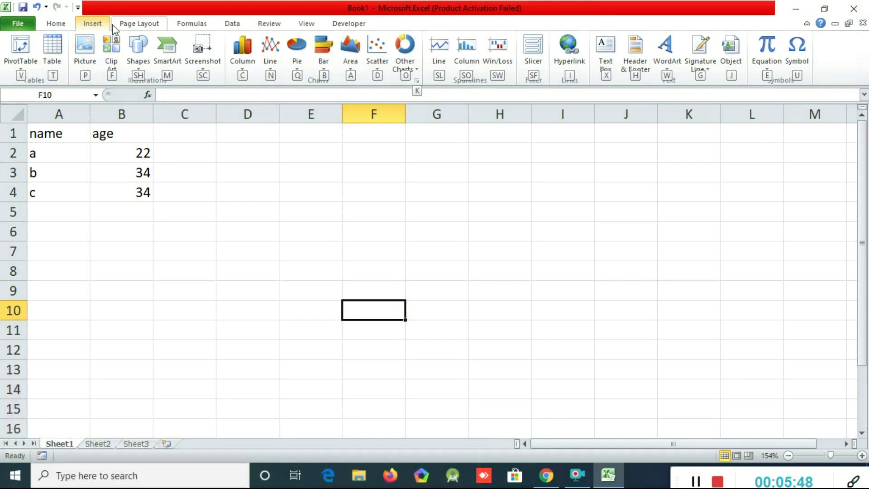
click(398, 209)
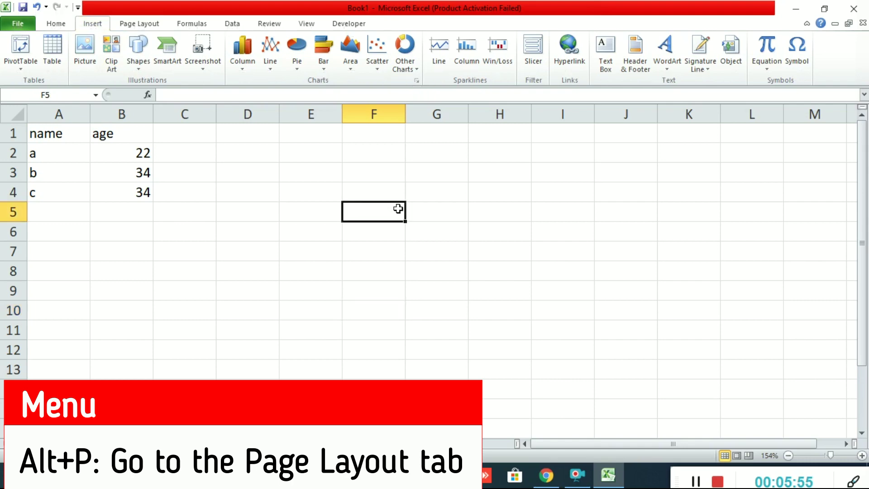
Step: Switch the ribbon to the Page Layout commands and return to the sheet at cell D2
key(alt+p)
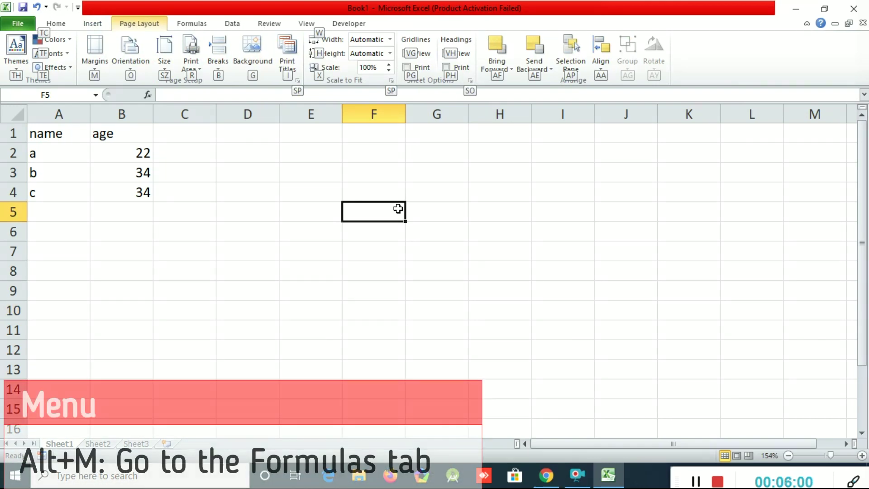
key(m)
click(233, 68)
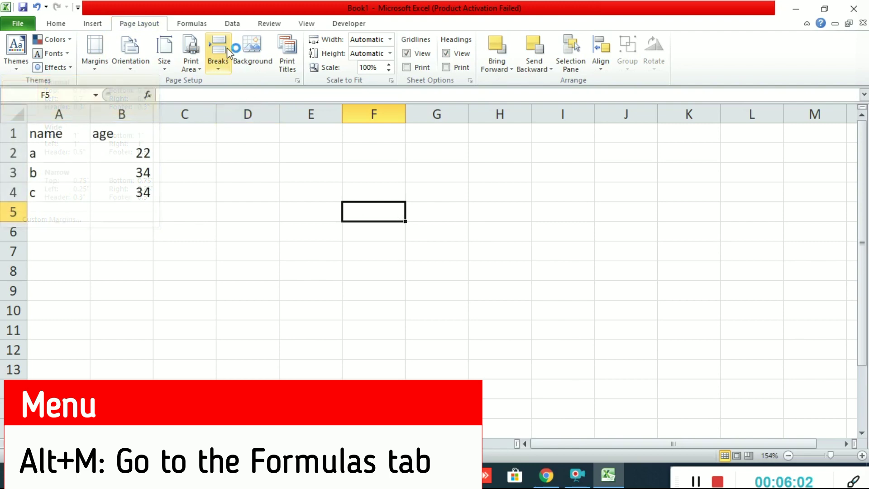
click(250, 157)
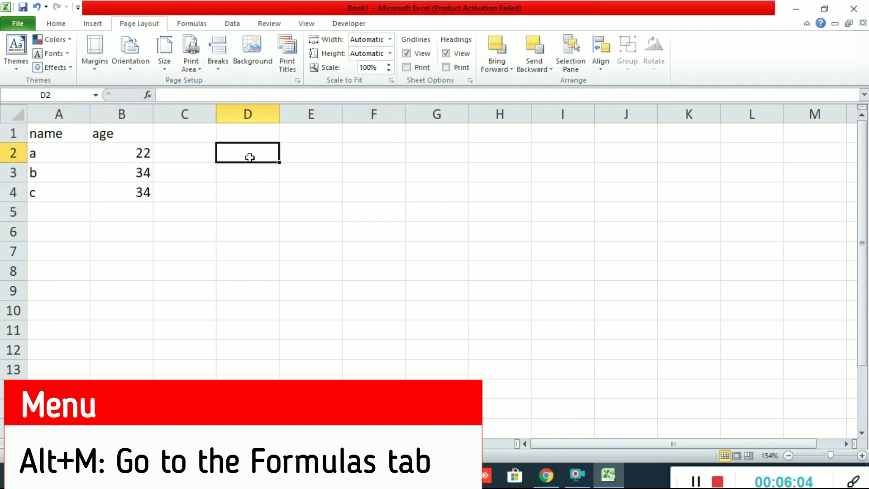
Step: Switch the ribbon to the Formulas commands, then to the Data commands, and return to the sheet at cell E7
key(alt+m)
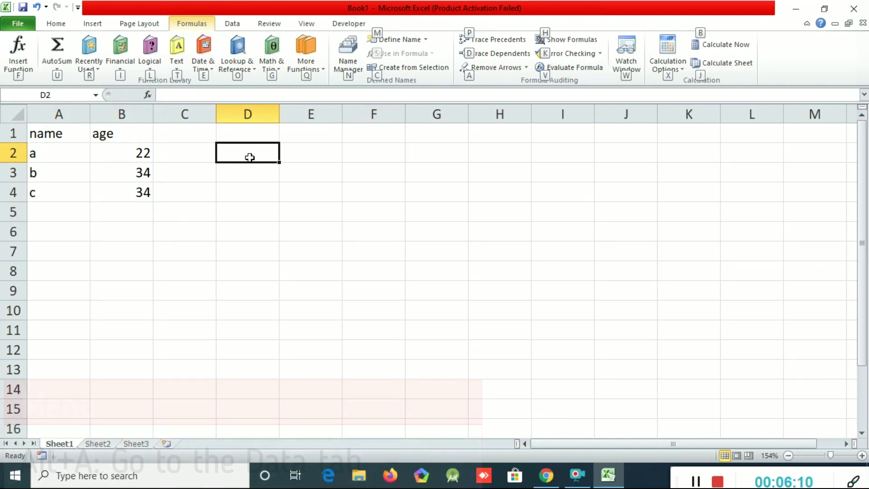
key(a)
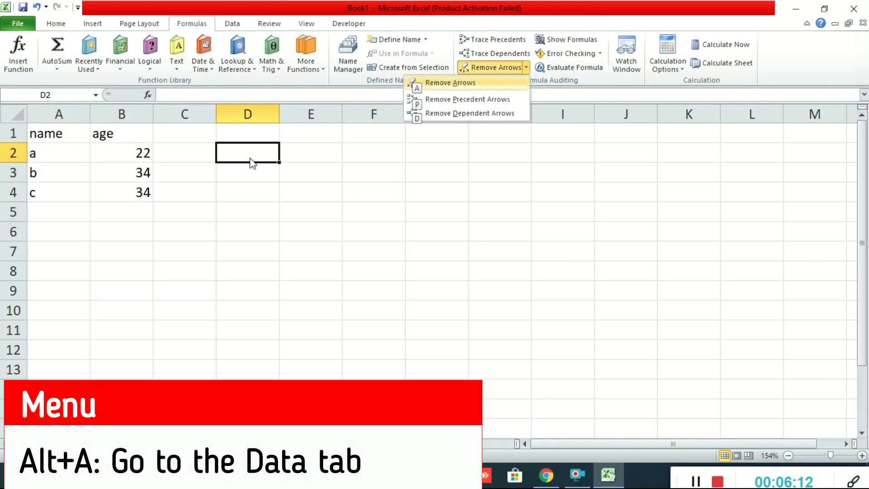
click(250, 208)
click(304, 224)
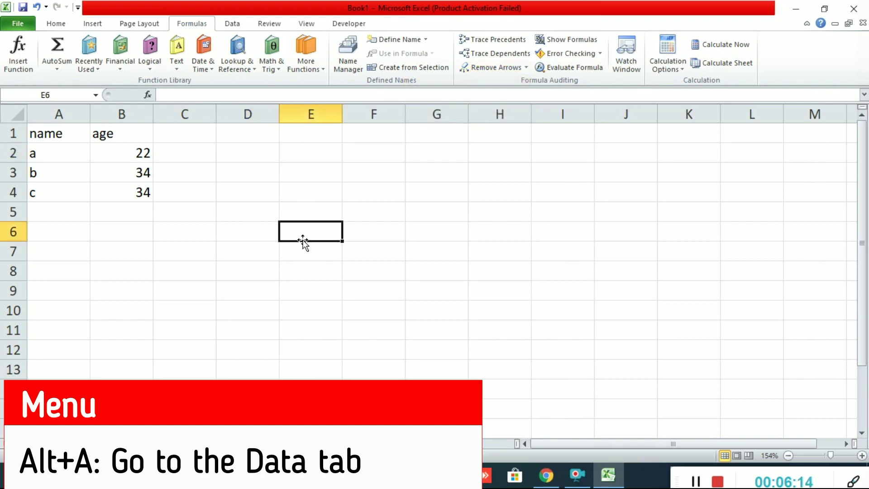
key(alt+a)
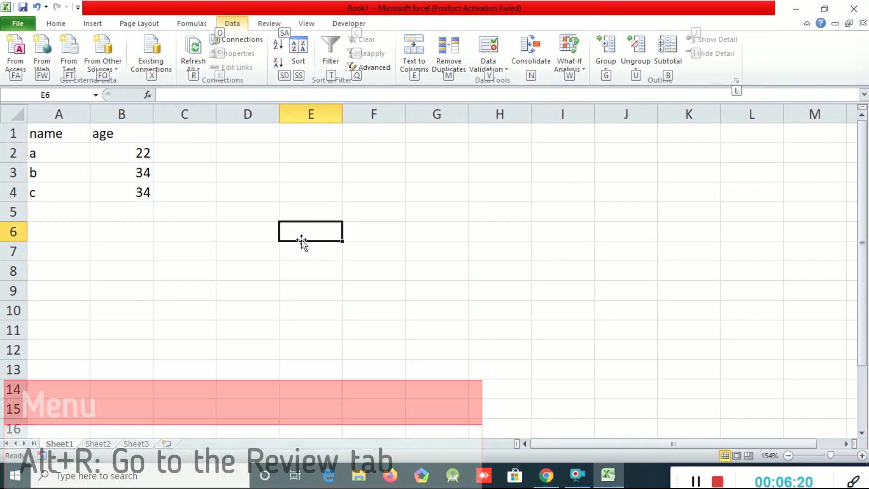
click(297, 261)
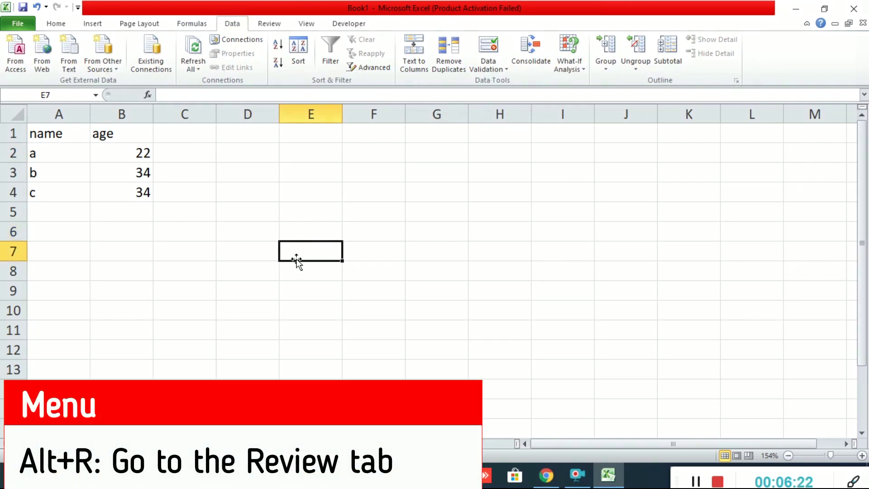
Step: Switch the ribbon to the Review commands, dismiss the Share Workbook dialog, and switch to the View commands
key(alt+r)
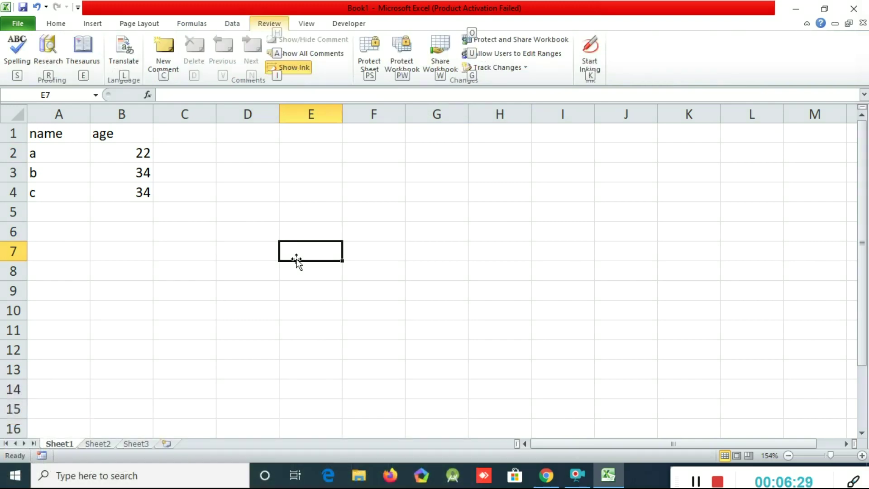
key(w)
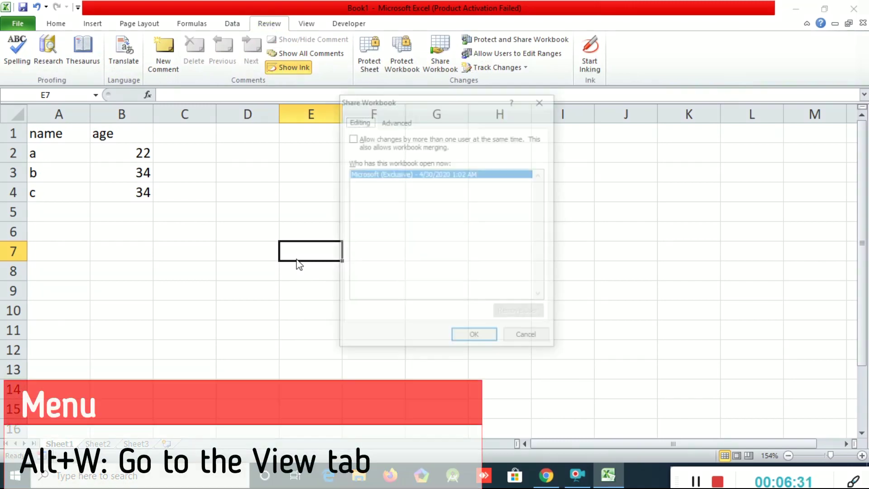
key(Escape)
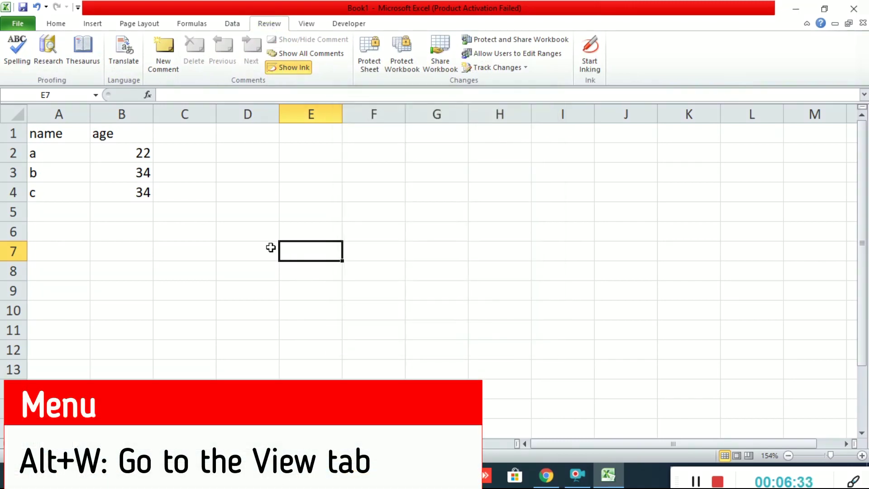
click(231, 235)
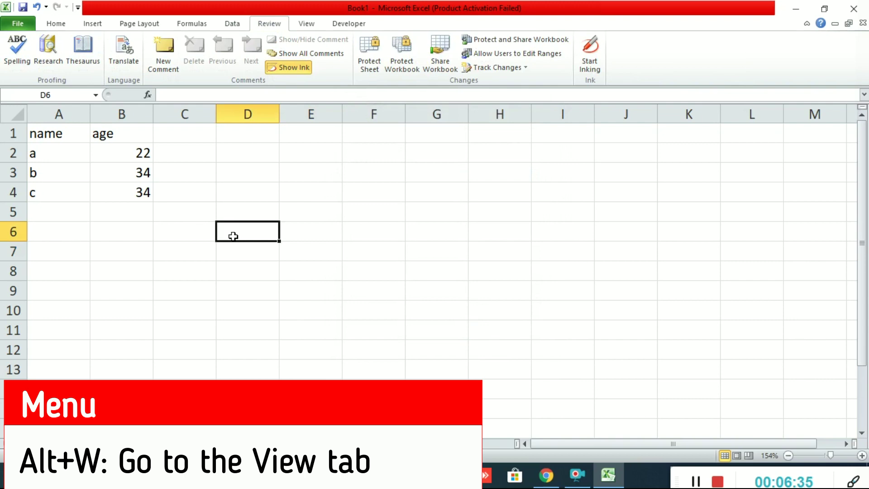
key(alt+w)
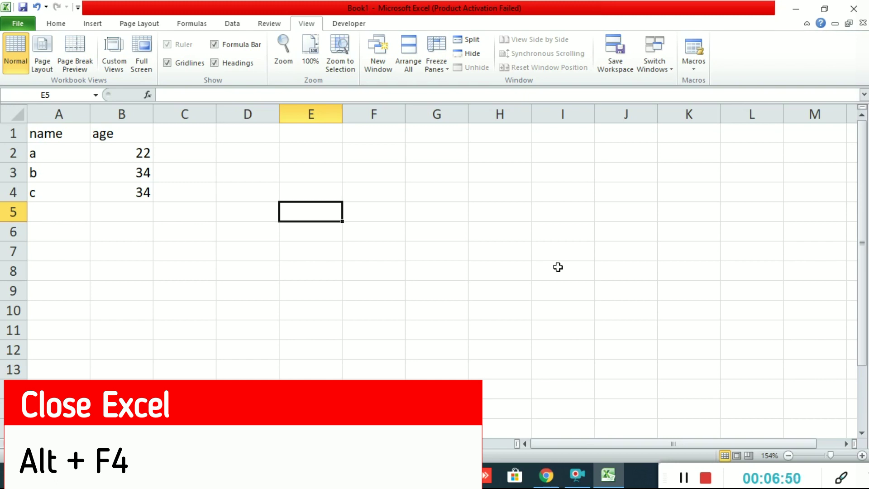
Step: Close Excel without saving the changes to Book1
key(alt+F4)
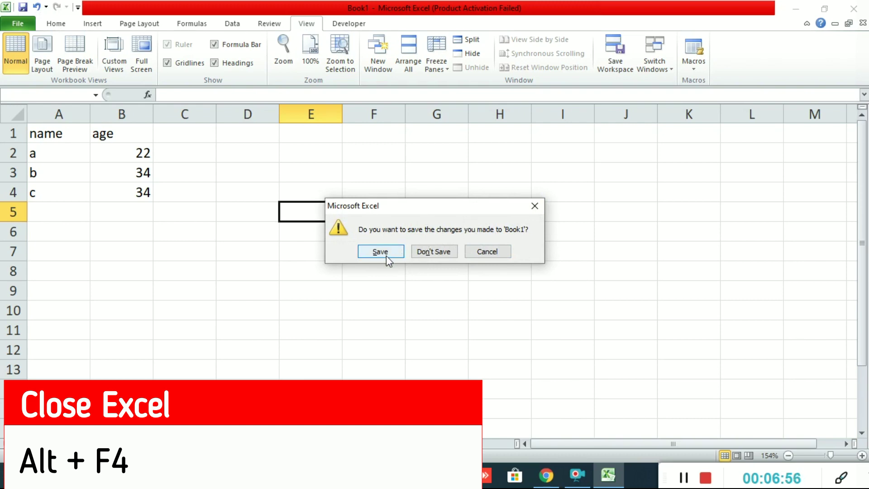
click(435, 252)
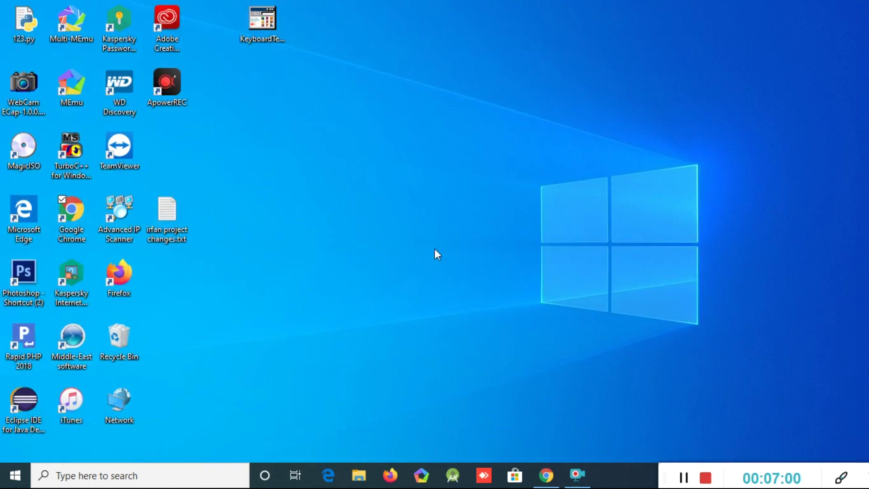